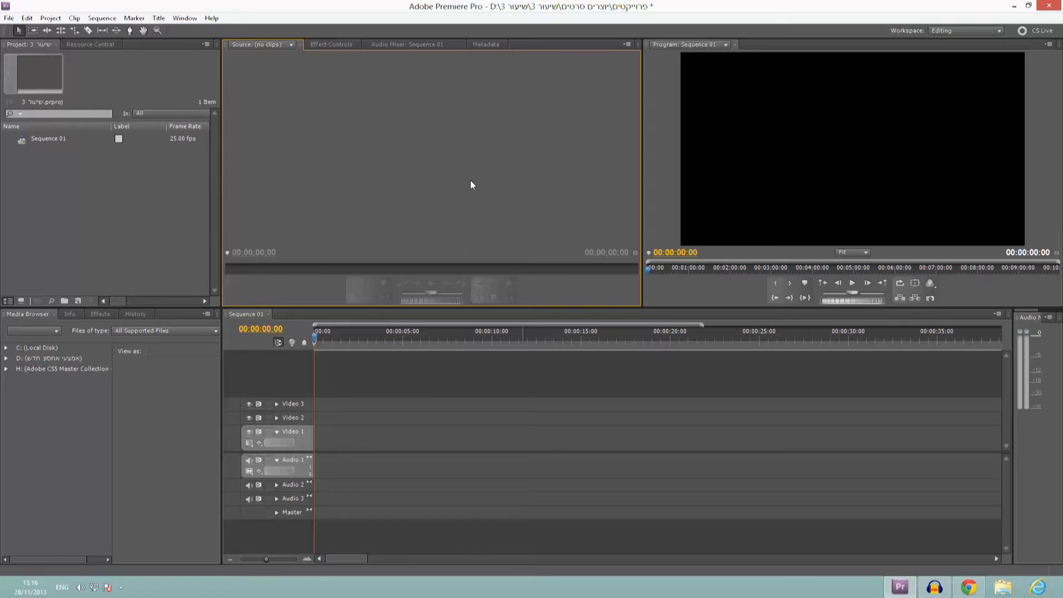
Import the video, music and image files from AA049001 through פטריות in the שיעור 2 folder into the project
{"action": "left_click", "coordinate": [505, 393]}
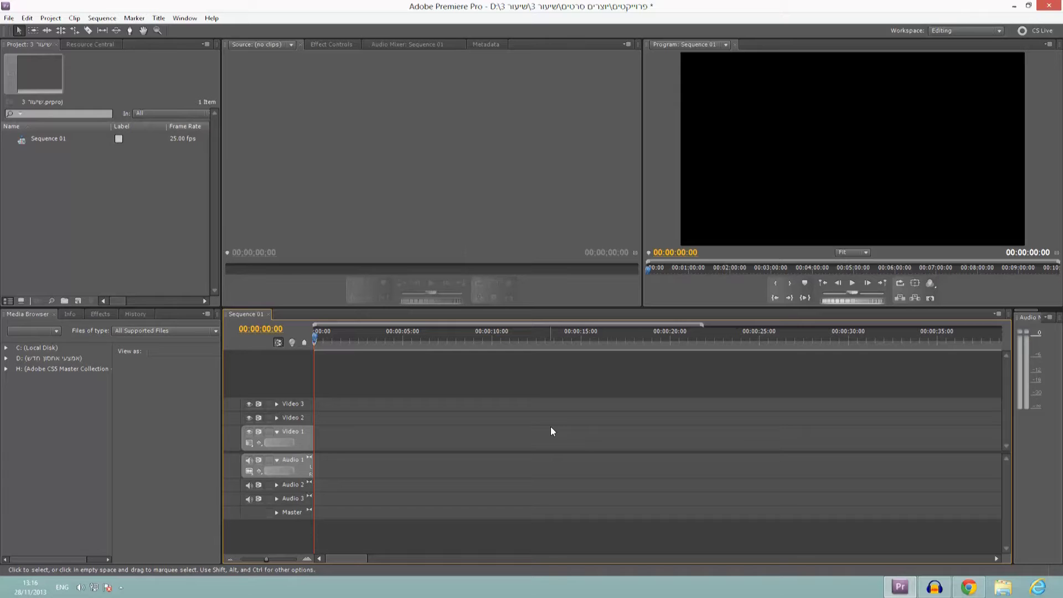
{"action": "left_click", "coordinate": [184, 200]}
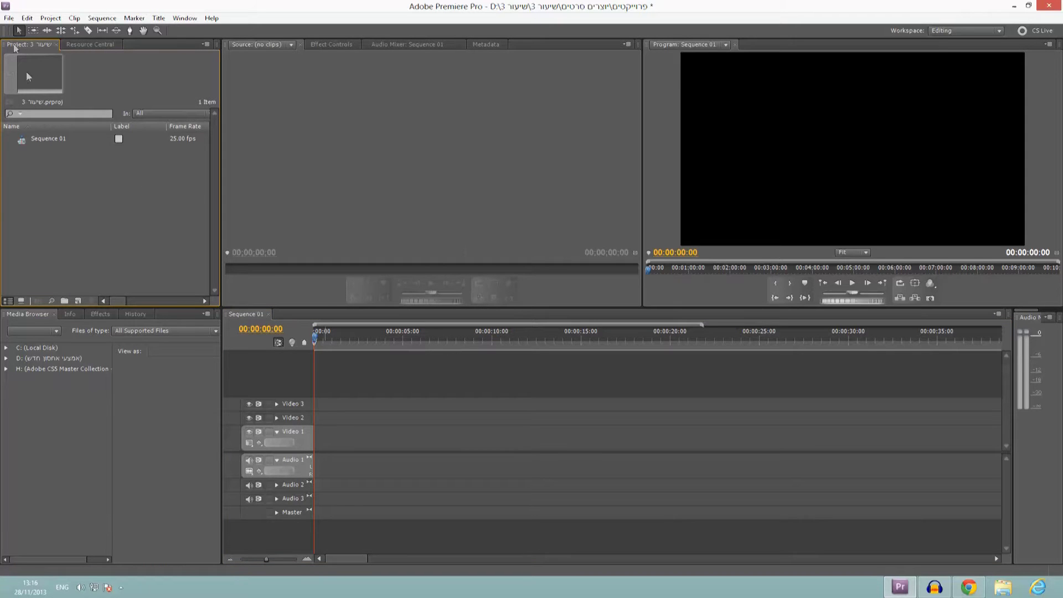
{"action": "left_click", "coordinate": [8, 18]}
{"action": "left_click", "coordinate": [35, 229]}
{"action": "left_click", "coordinate": [148, 150]}
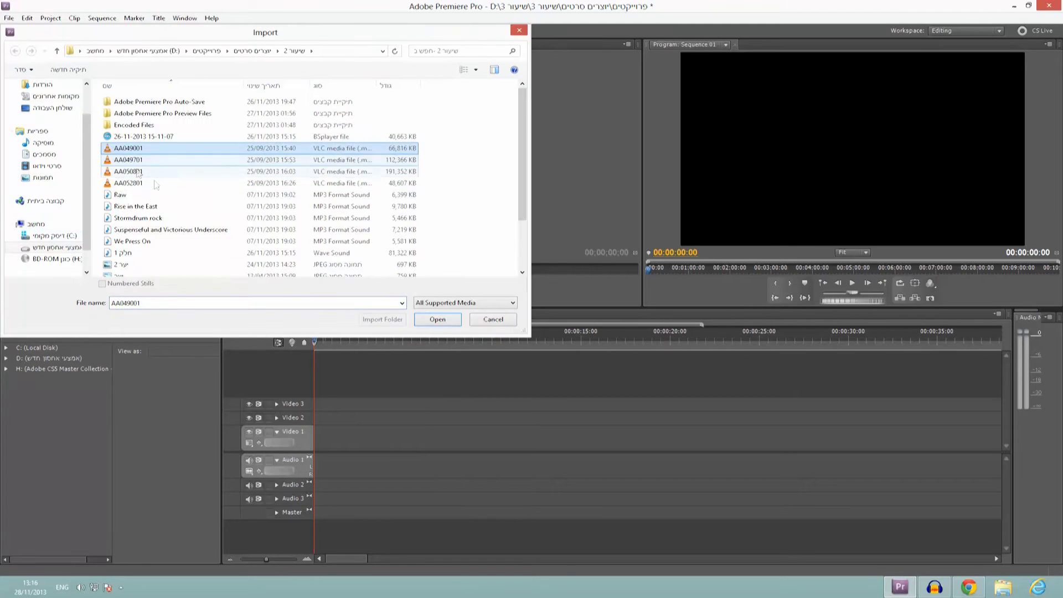
{"action": "scroll", "coordinate": [145, 166], "scroll_direction": "down", "scroll_amount": 2}
{"action": "left_click", "coordinate": [146, 224], "text": "shift"}
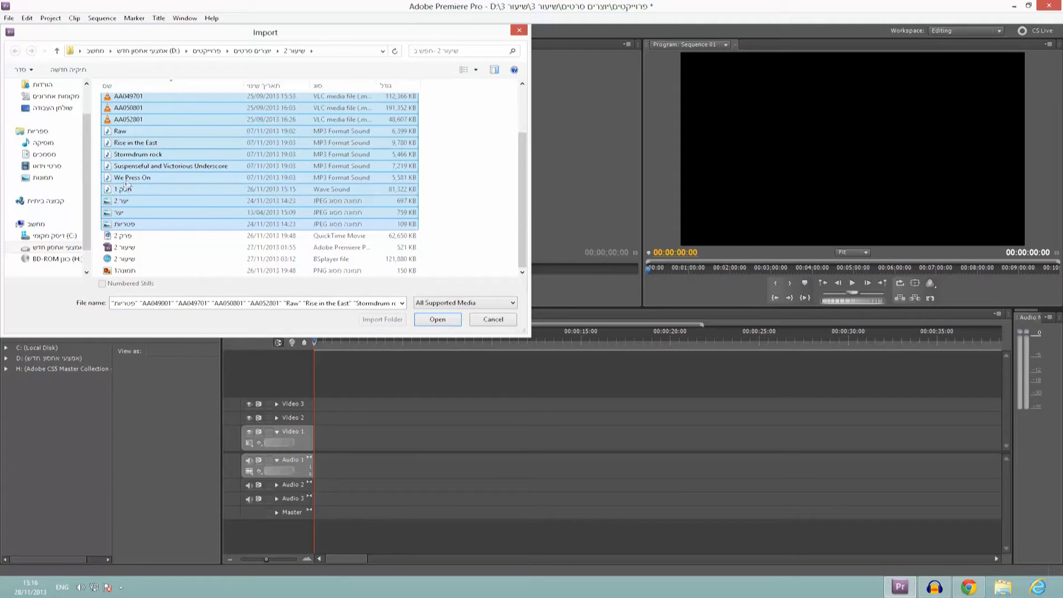
{"action": "left_click", "coordinate": [437, 319]}
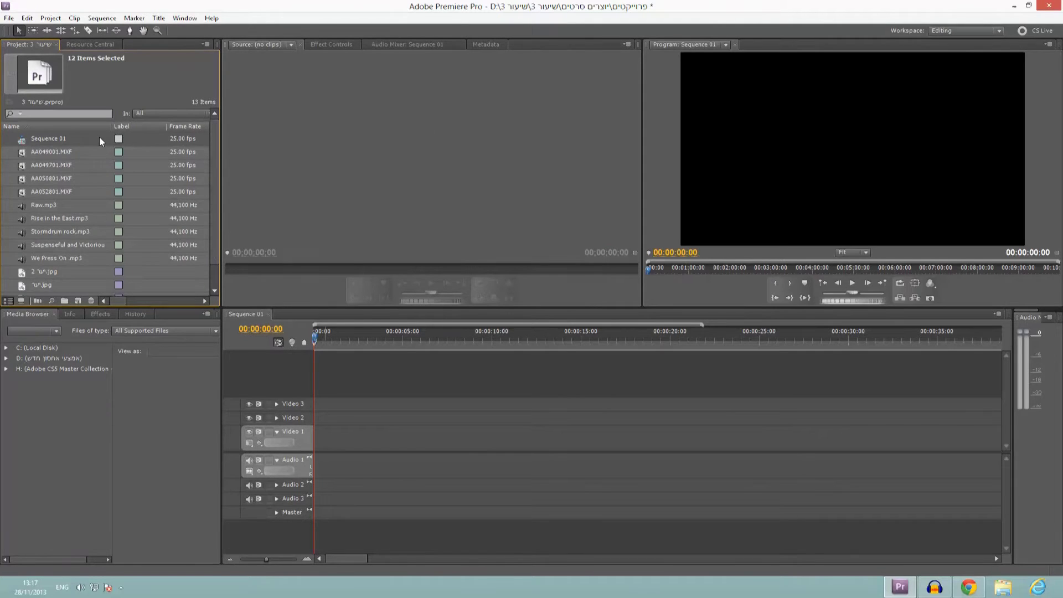
{"action": "left_click", "coordinate": [100, 142]}
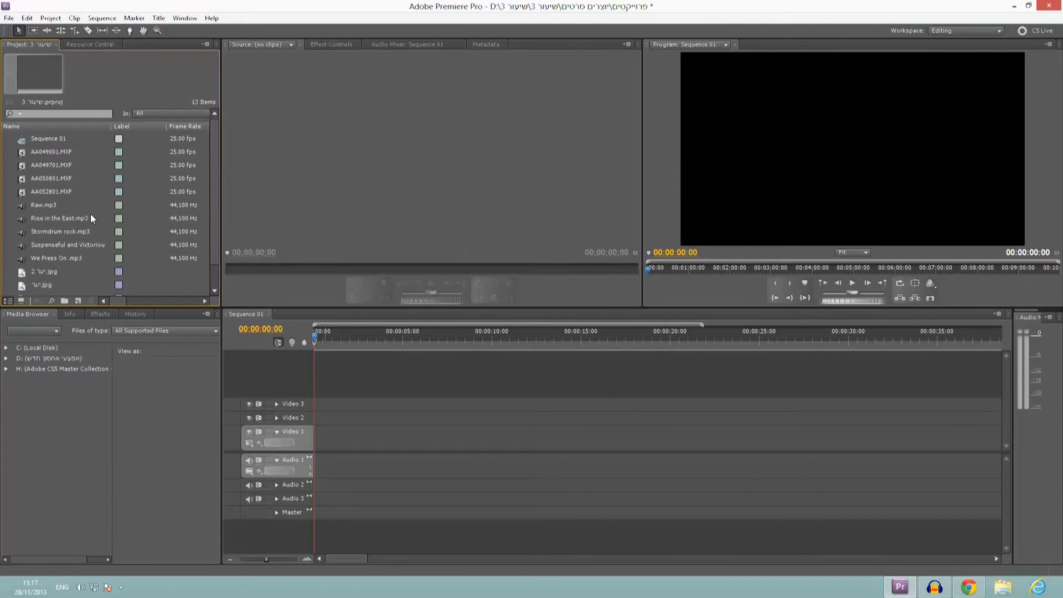
Place the AA049001.MXF clip on Video 1 and align its start with the beginning of the sequence
{"action": "left_click", "coordinate": [22, 154]}
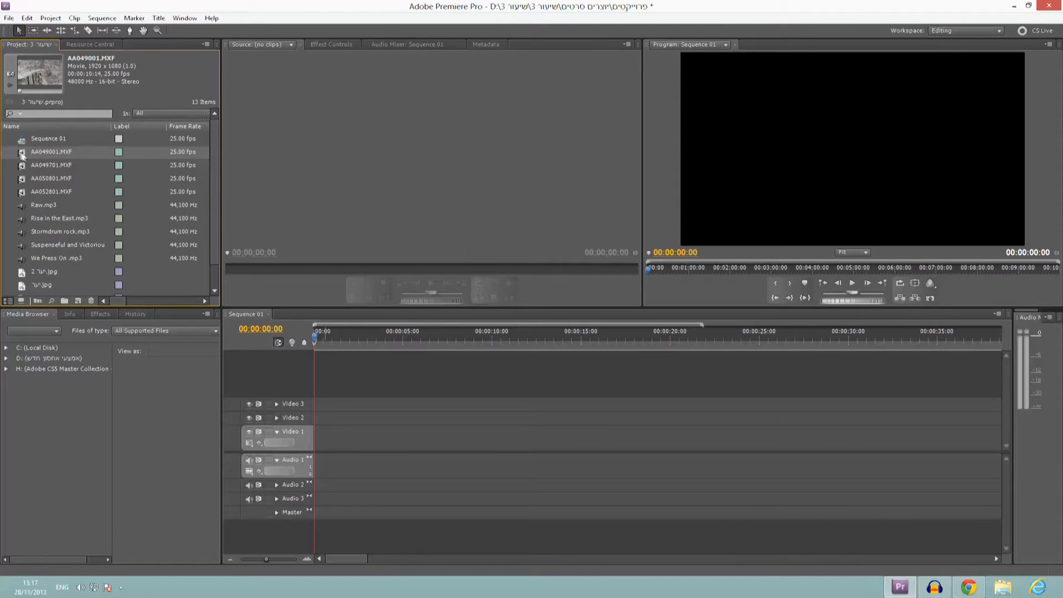
{"action": "left_click_drag", "start_coordinate": [22, 157], "coordinate": [375, 426]}
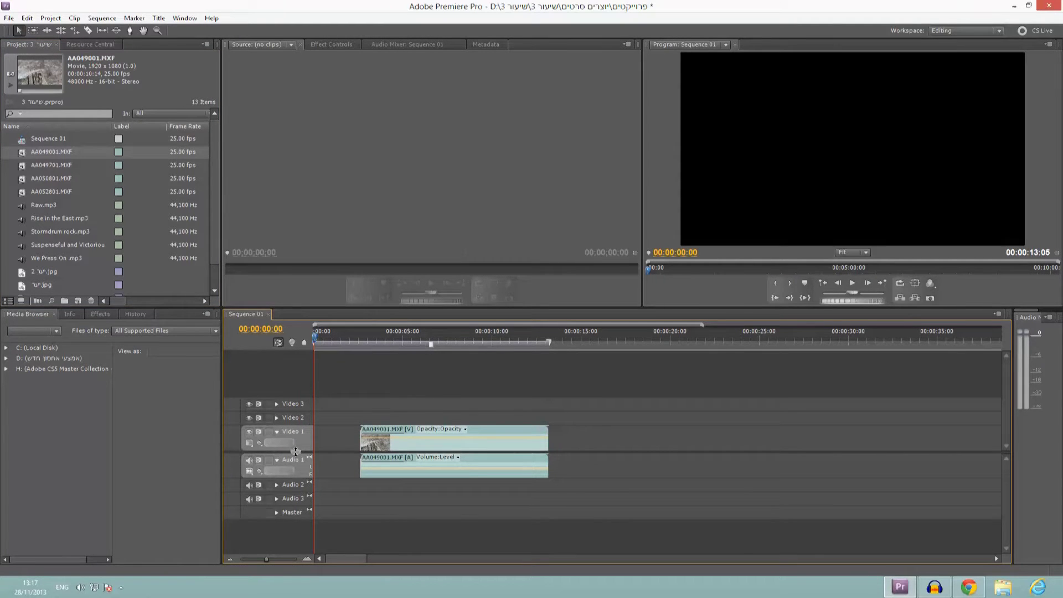
{"action": "left_click", "coordinate": [385, 430]}
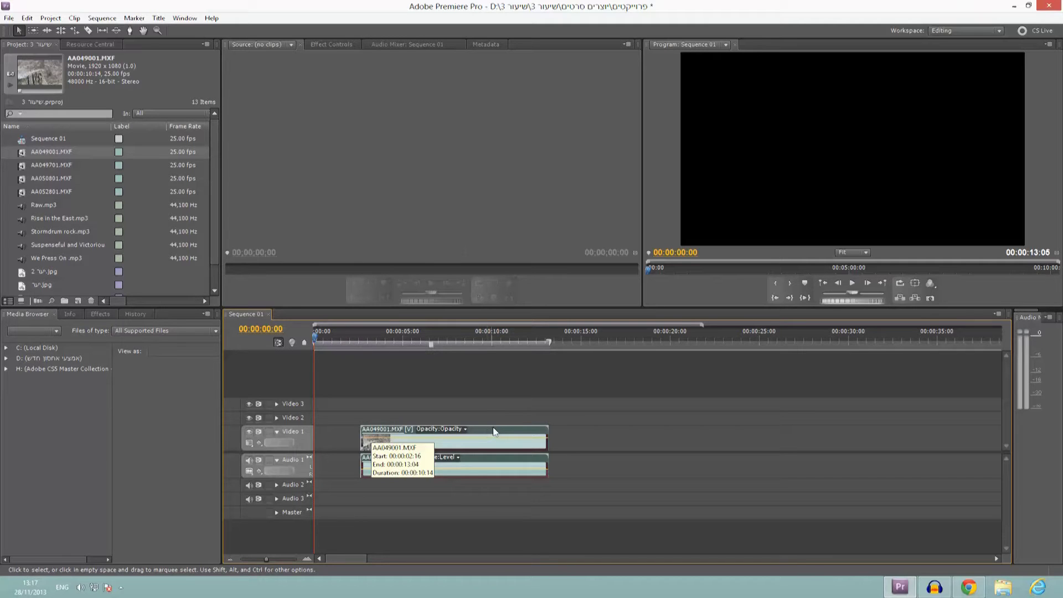
{"action": "left_click_drag", "start_coordinate": [494, 427], "coordinate": [318, 431]}
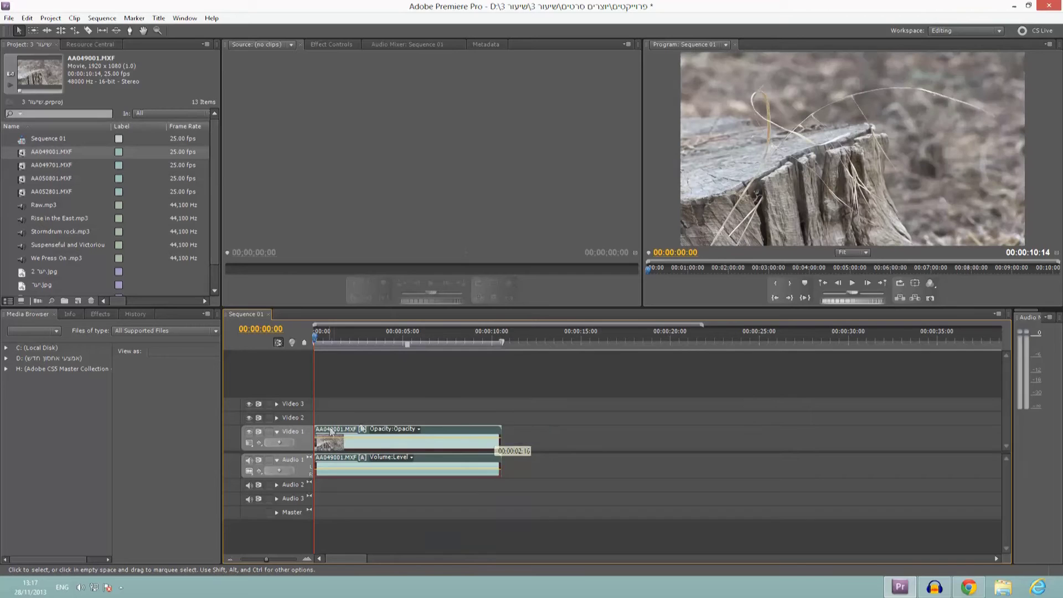
Shift the AA049001.MXF clip about 4 seconds later on Video 1 and close the leading gap with Ripple Delete
{"action": "left_click_drag", "start_coordinate": [450, 430], "coordinate": [518, 435]}
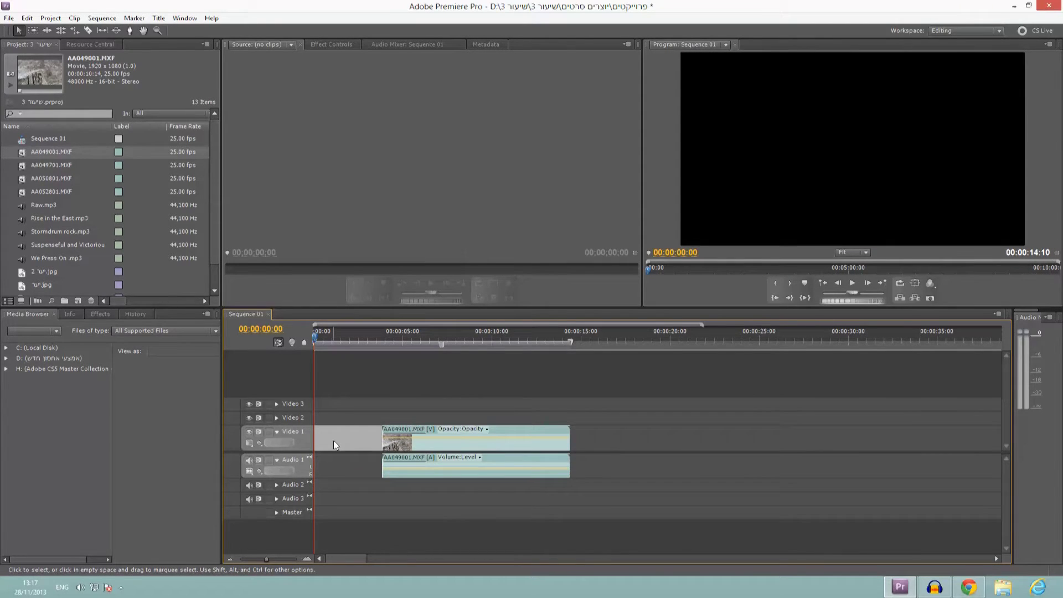
{"action": "right_click", "coordinate": [334, 441]}
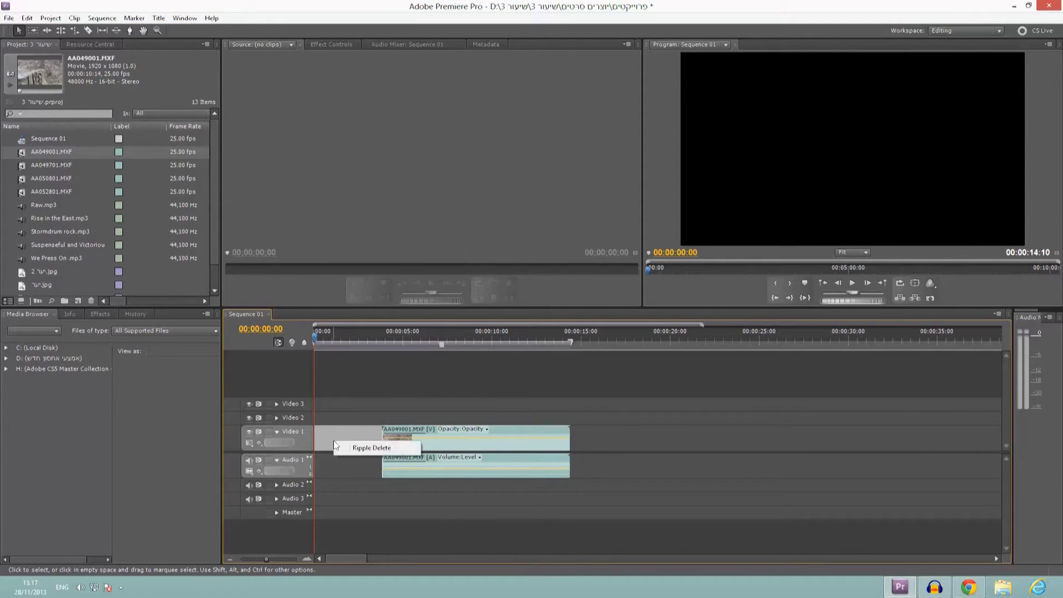
{"action": "left_click", "coordinate": [376, 449]}
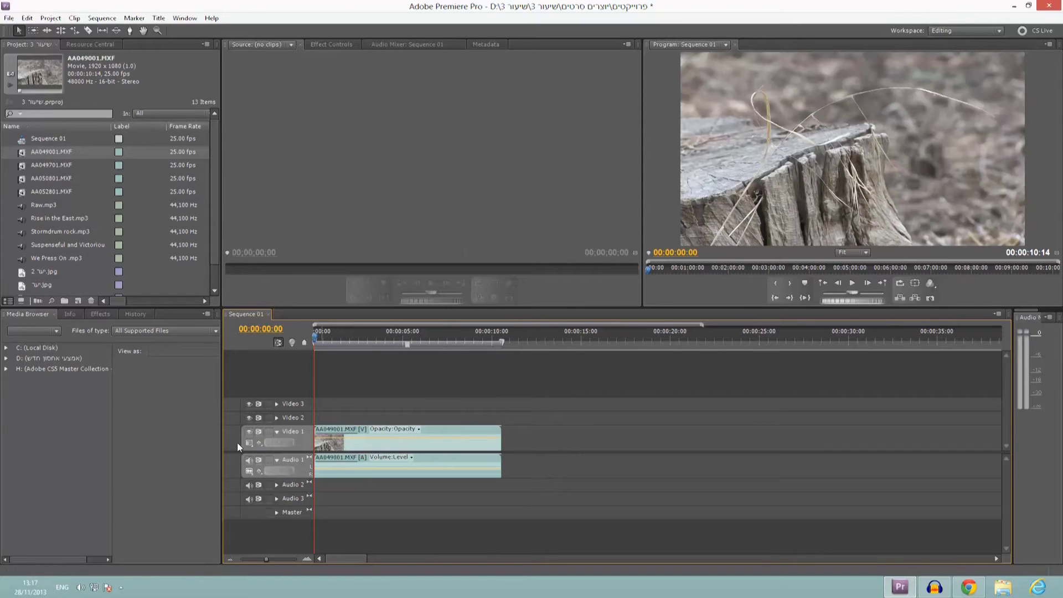
Place AA050801.MXF on Video 1 after the first clip and close the gap between them with Ripple Delete
{"action": "left_click_drag", "start_coordinate": [21, 180], "coordinate": [614, 436]}
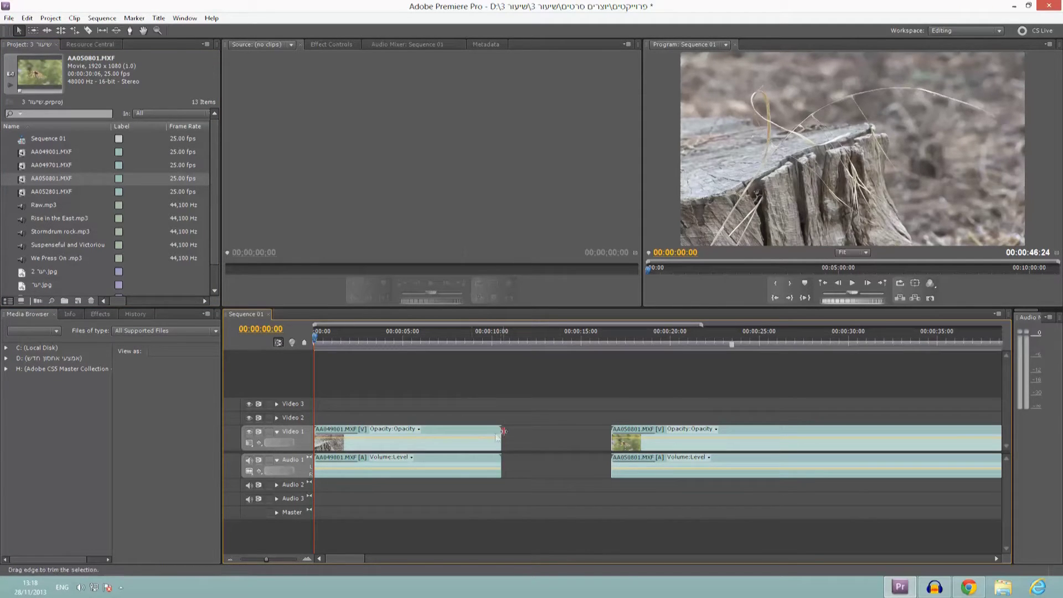
{"action": "right_click", "coordinate": [554, 438]}
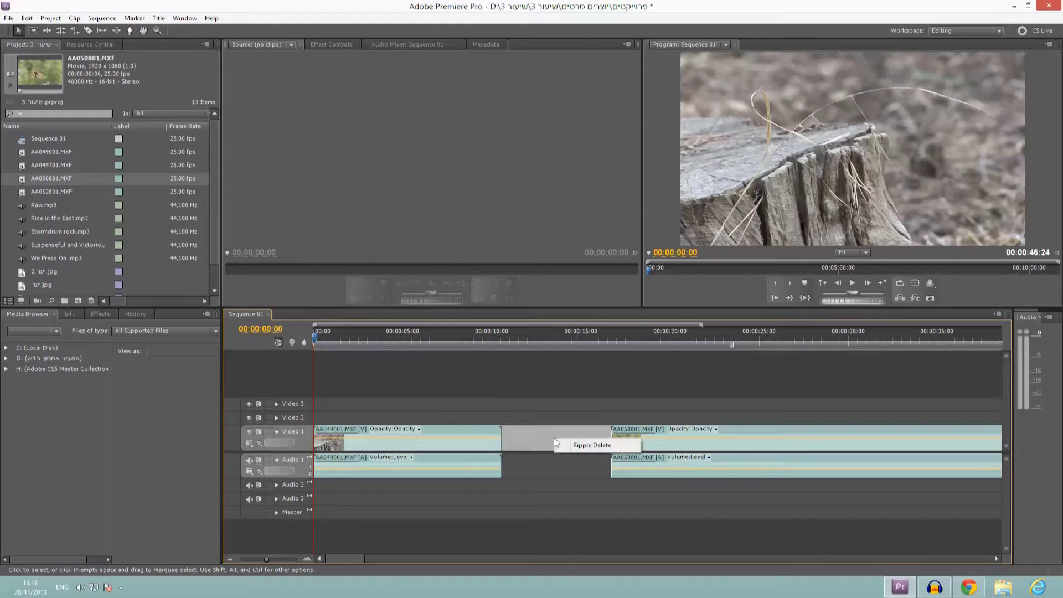
{"action": "left_click", "coordinate": [596, 448]}
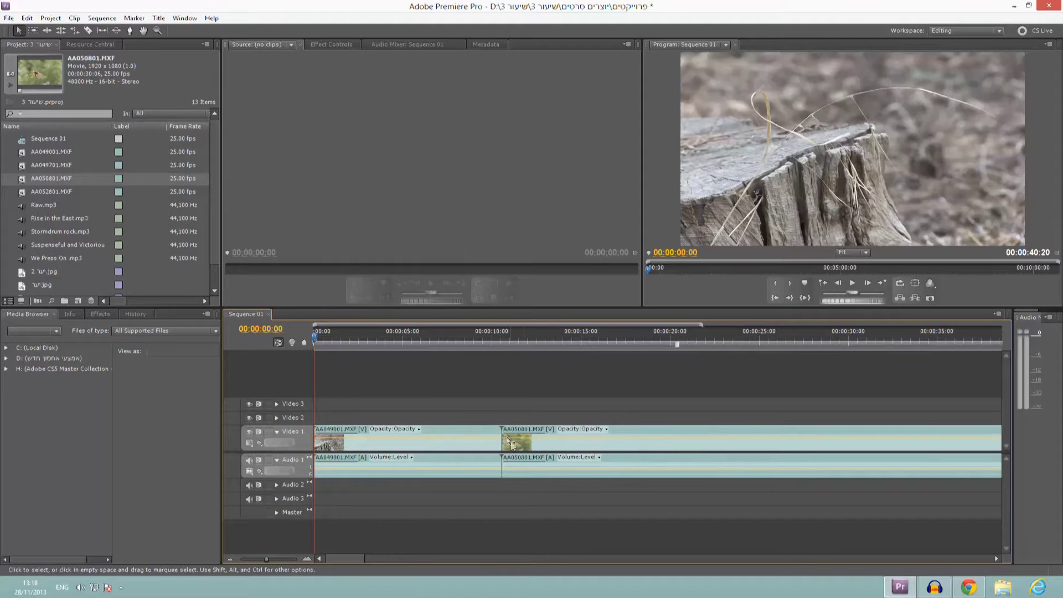
Preview the sequence from its beginning and place AA049701.MXF on Video 2 with the clip starting at 00:00:05:00
{"action": "left_click_drag", "start_coordinate": [490, 337], "coordinate": [268, 354]}
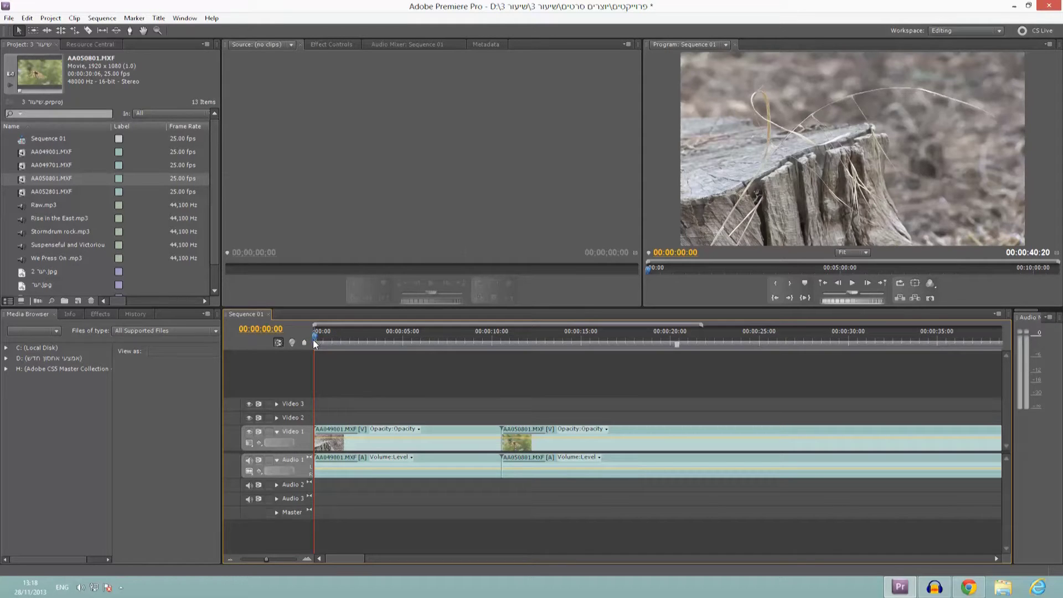
{"action": "key", "text": "space"}
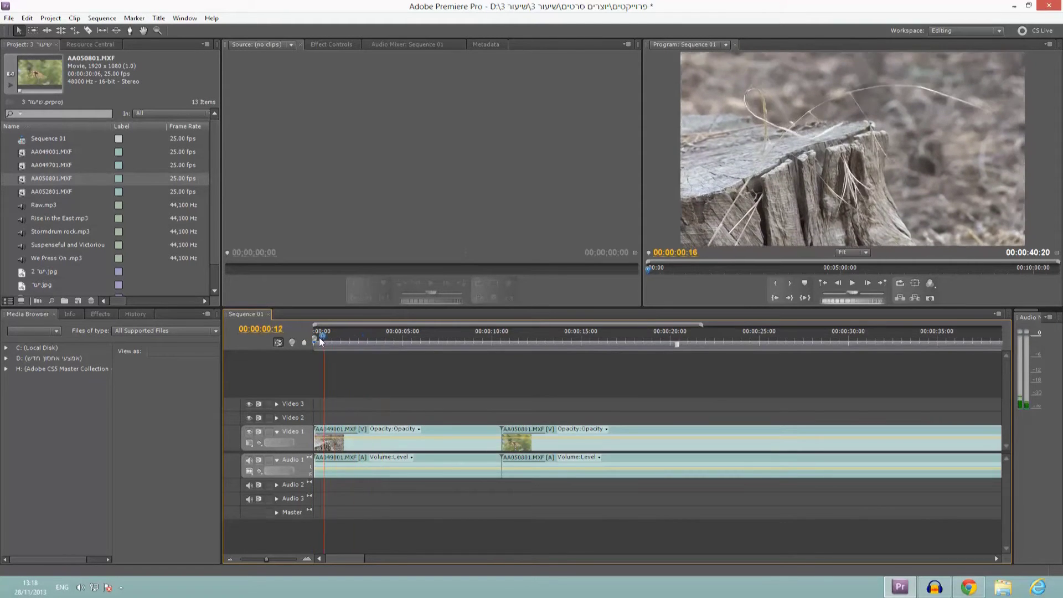
{"action": "left_click_drag", "start_coordinate": [355, 334], "coordinate": [404, 335]}
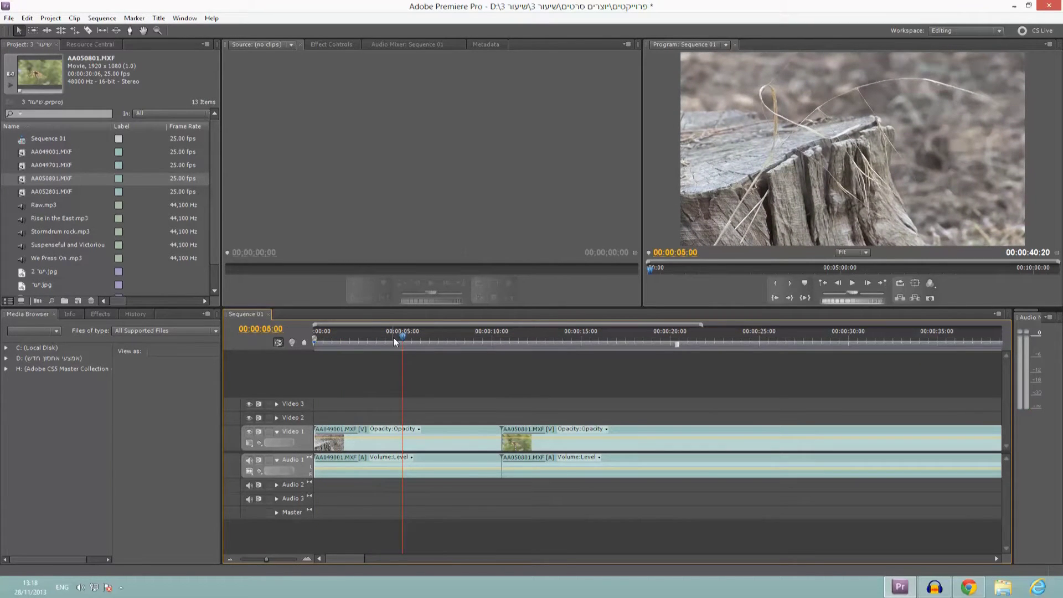
{"action": "left_click_drag", "start_coordinate": [23, 165], "coordinate": [402, 411]}
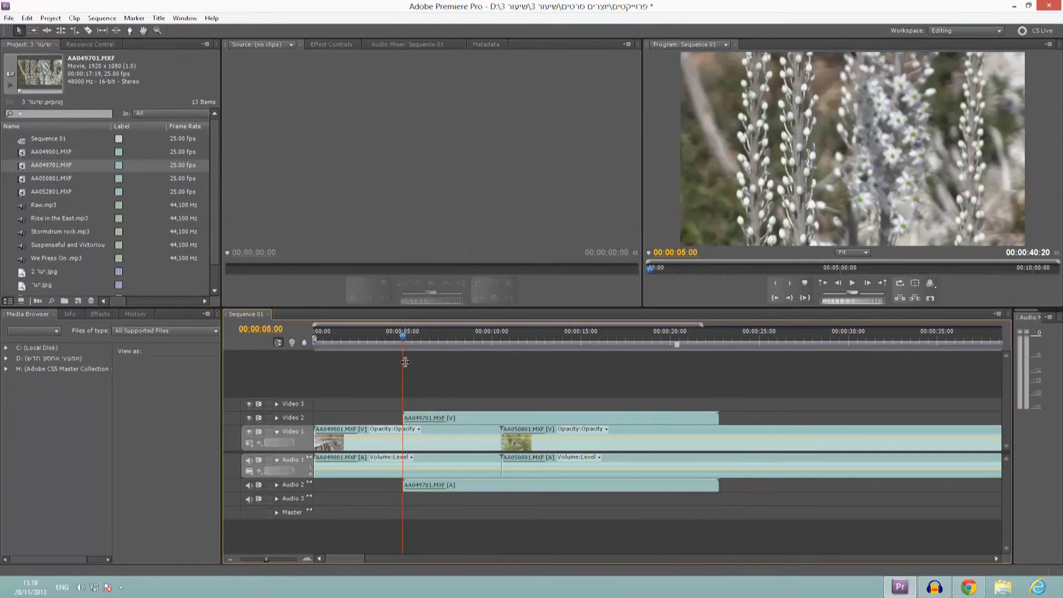
{"action": "mouse_move", "coordinate": [401, 339]}
{"action": "left_mouse_down"}
{"action": "mouse_move", "coordinate": [304, 345]}
{"action": "mouse_move", "coordinate": [552, 344]}
{"action": "mouse_move", "coordinate": [422, 343]}
{"action": "left_mouse_up"}
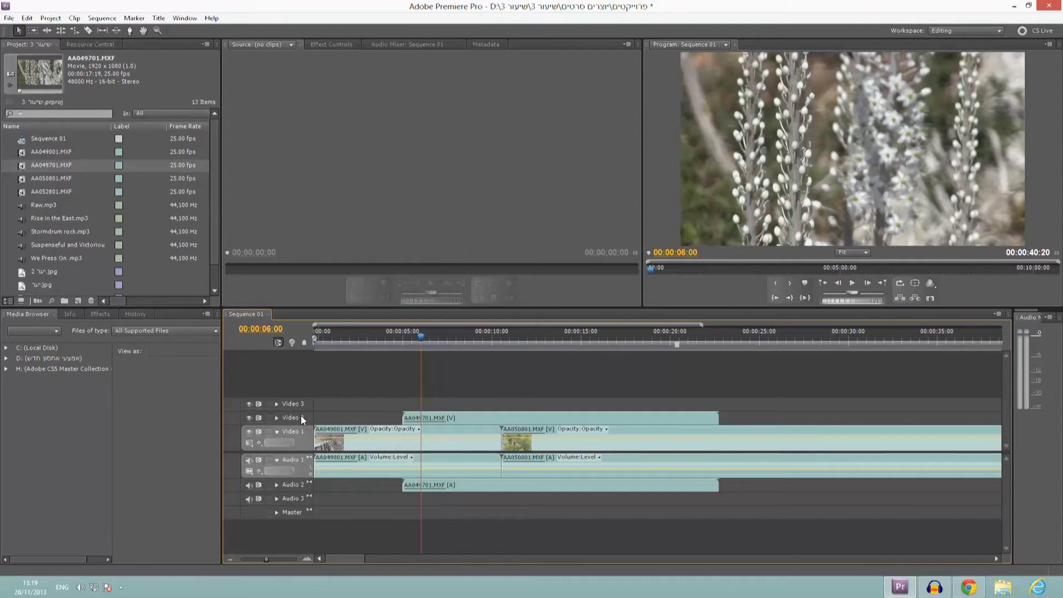
Delete the AA050801.MXF clip from Video 1
{"action": "left_click", "coordinate": [444, 418]}
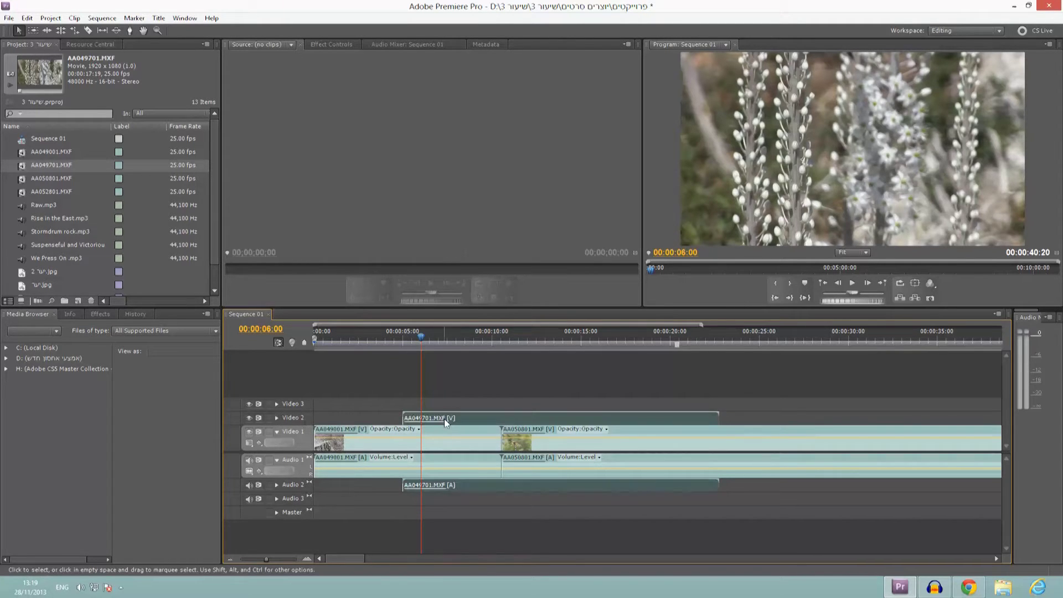
{"action": "left_click", "coordinate": [523, 434]}
{"action": "key", "text": "Delete"}
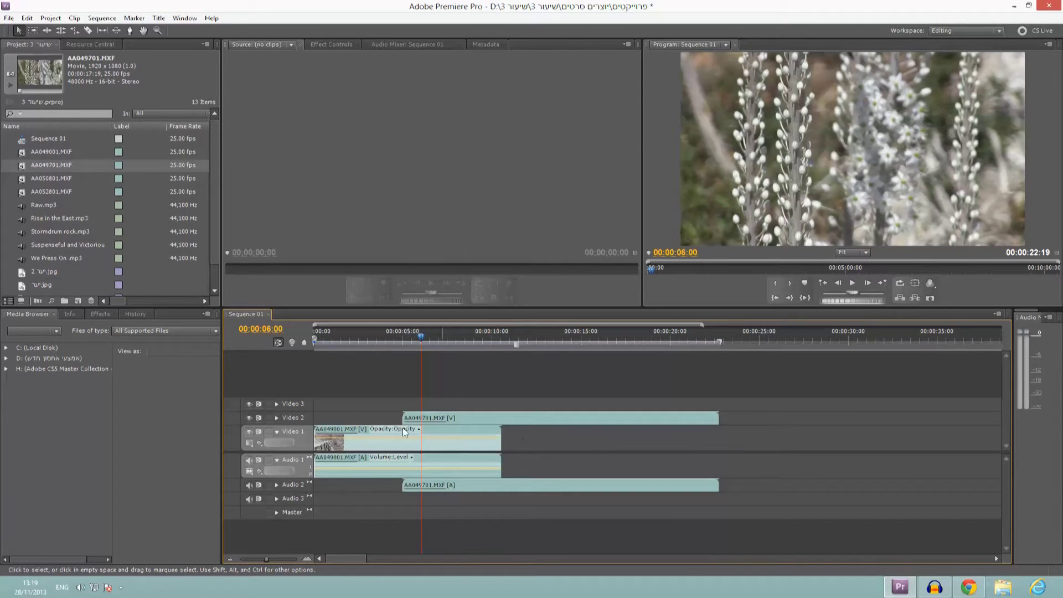
{"action": "left_click", "coordinate": [469, 416]}
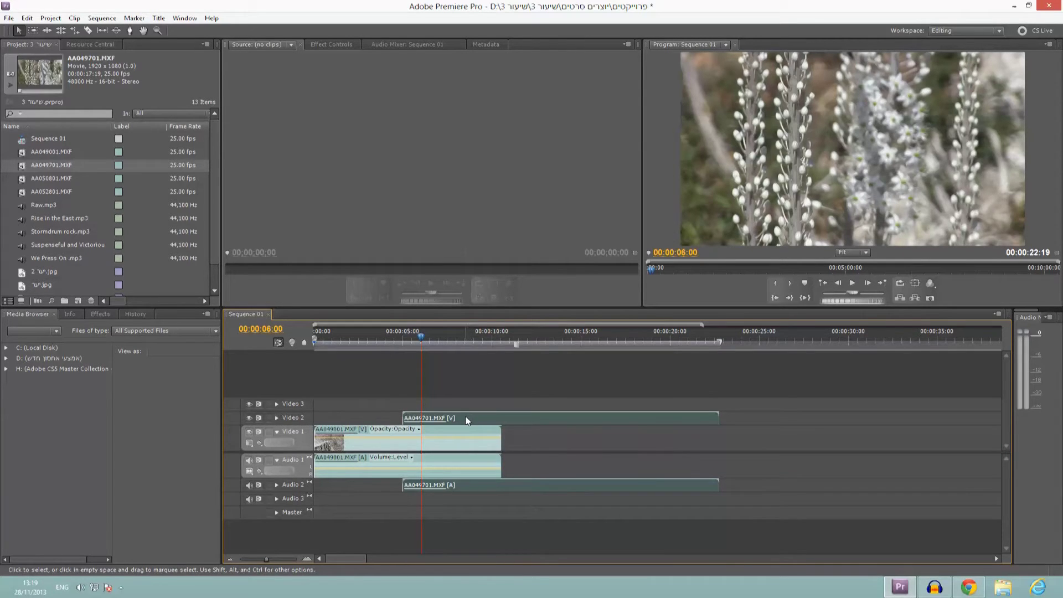
{"action": "mouse_move", "coordinate": [425, 342]}
{"action": "left_mouse_down"}
{"action": "mouse_move", "coordinate": [394, 344]}
{"action": "mouse_move", "coordinate": [433, 355]}
{"action": "mouse_move", "coordinate": [396, 351]}
{"action": "mouse_move", "coordinate": [409, 353]}
{"action": "left_mouse_up"}
{"action": "left_click", "coordinate": [470, 439]}
{"action": "left_click_drag", "start_coordinate": [470, 436], "coordinate": [422, 442]}
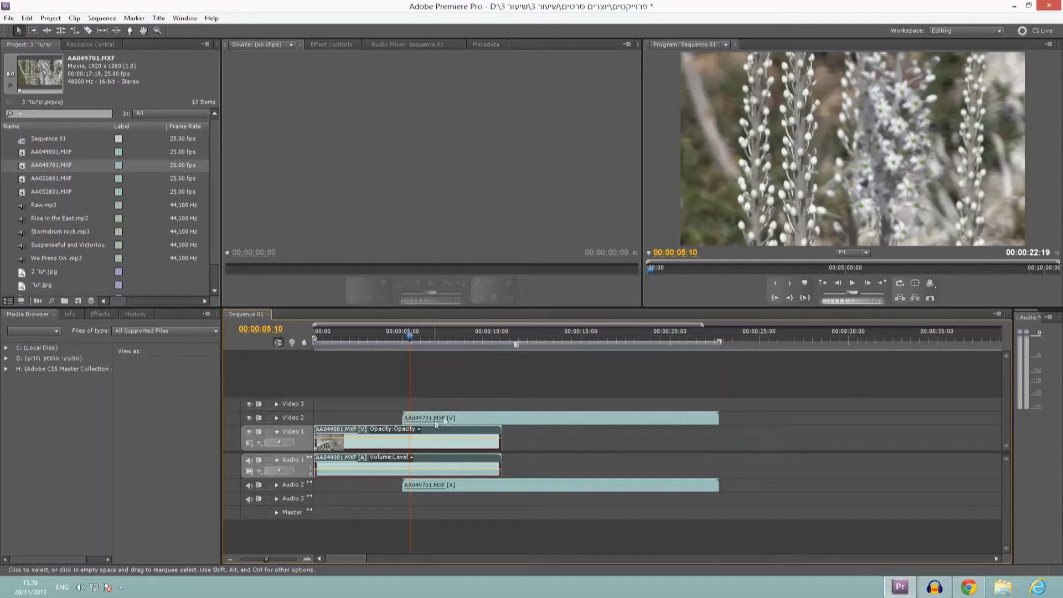
Create a fourth video track by moving the AA049701.MXF clip above Video 3, and return the clip to Video 2
{"action": "left_click", "coordinate": [474, 418]}
{"action": "mouse_move", "coordinate": [476, 417]}
{"action": "left_mouse_down"}
{"action": "mouse_move", "coordinate": [481, 396]}
{"action": "mouse_move", "coordinate": [467, 382]}
{"action": "mouse_move", "coordinate": [475, 417]}
{"action": "left_mouse_up"}
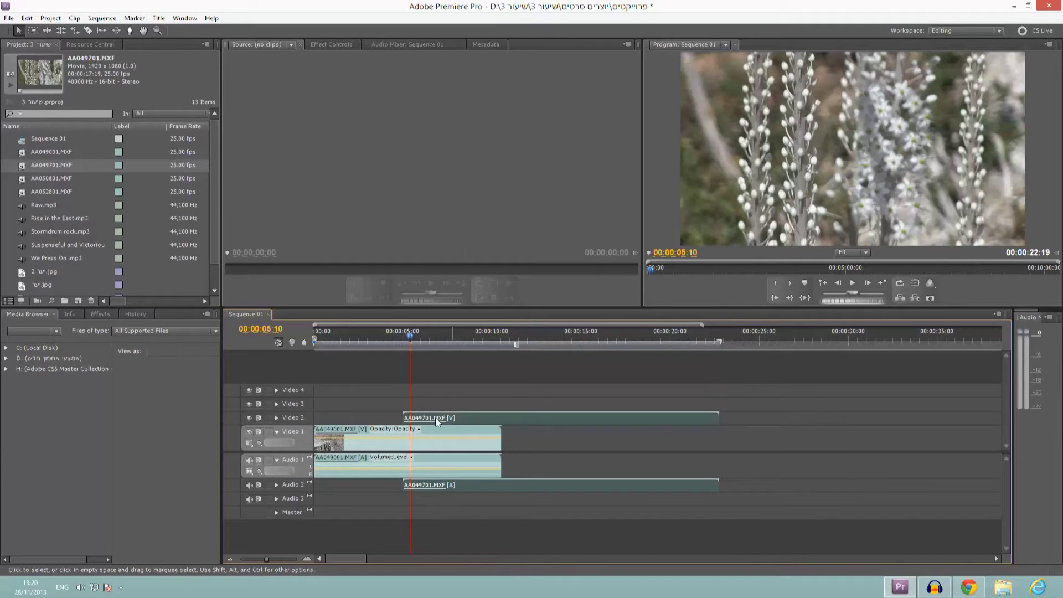
{"action": "right_click", "coordinate": [236, 393]}
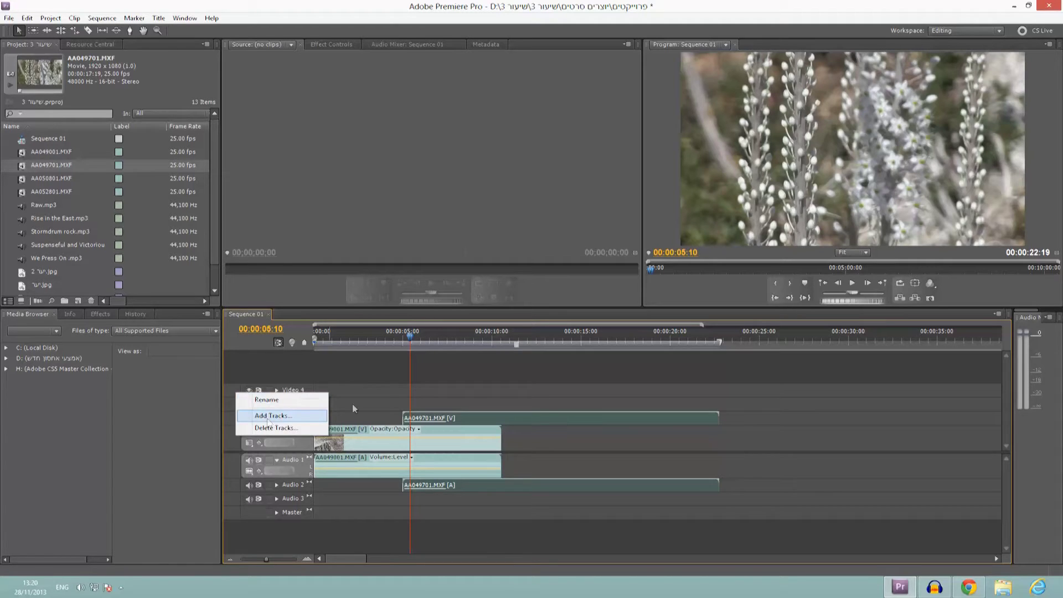
{"action": "left_click", "coordinate": [400, 400]}
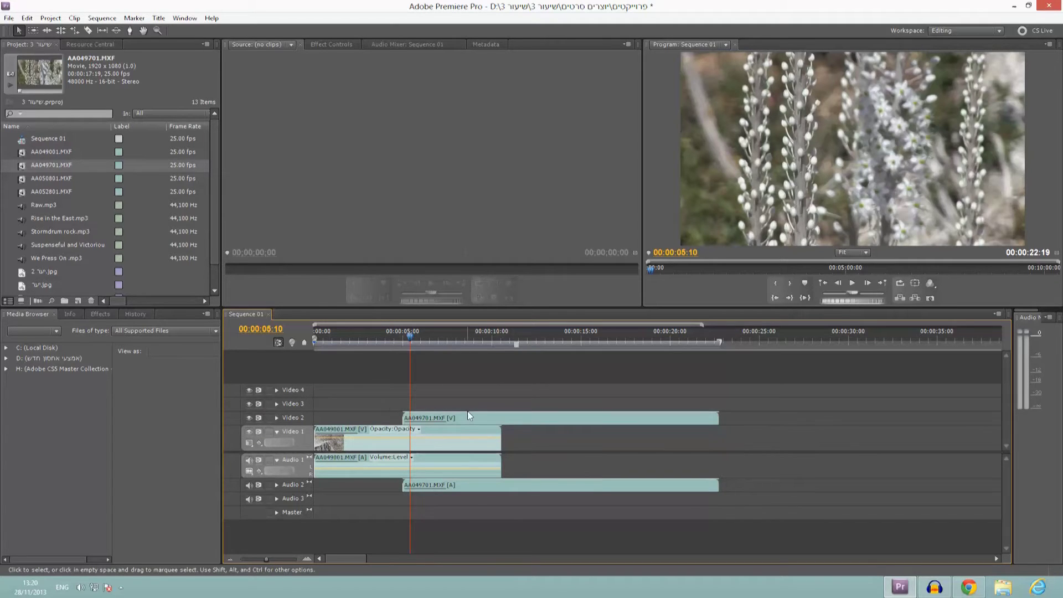
Trim both ends of the AA049701.MXF clip on Video 2 so it runs from about 00:00:07 to about 00:00:15:19
{"action": "left_click", "coordinate": [425, 419]}
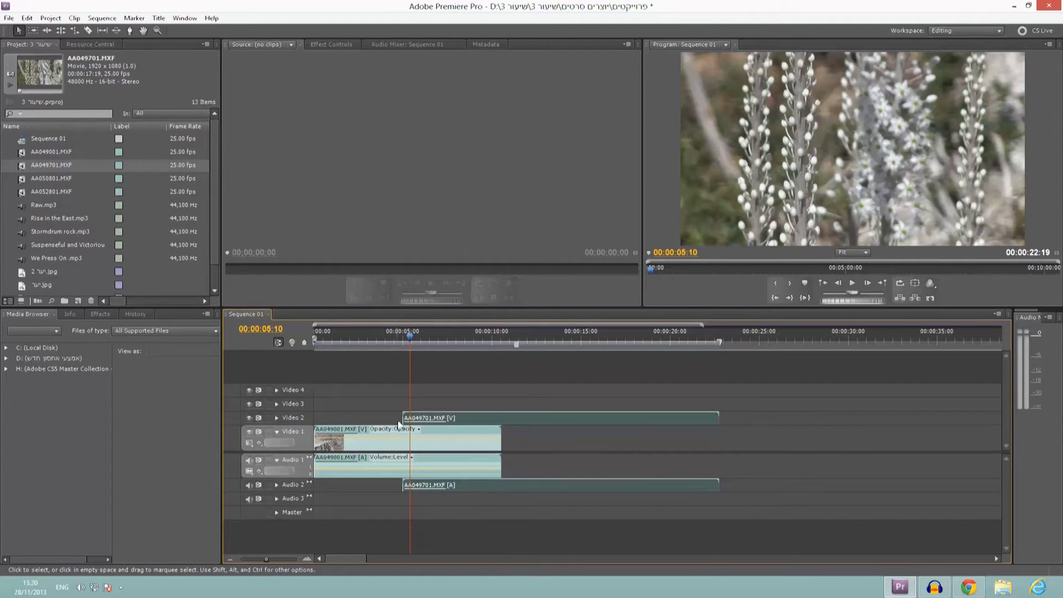
{"action": "left_click_drag", "start_coordinate": [403, 419], "coordinate": [440, 419]}
{"action": "left_click_drag", "start_coordinate": [719, 412], "coordinate": [593, 414]}
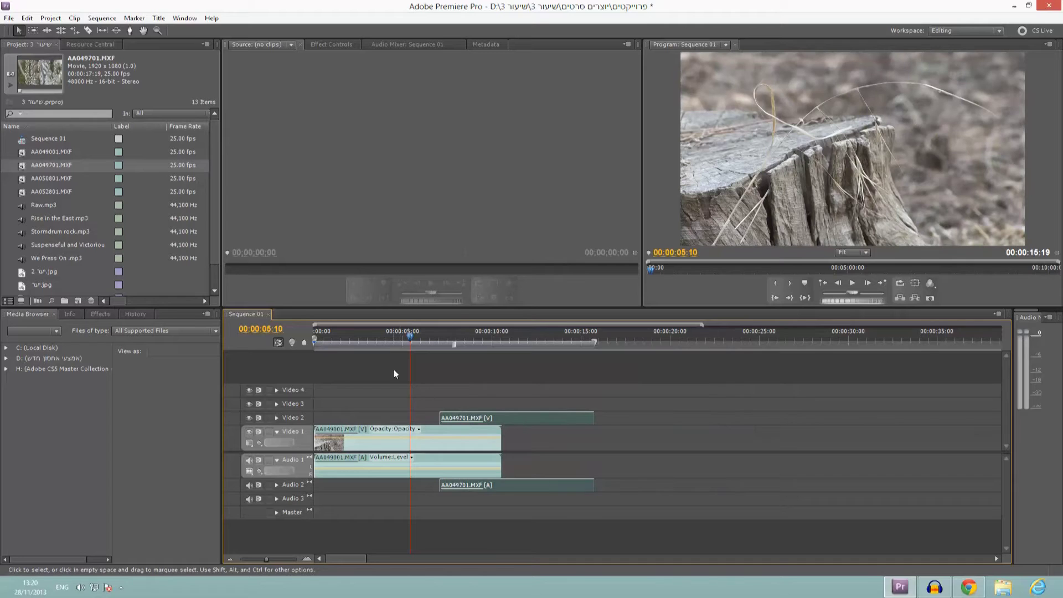
Position the playhead at 00:00:05:00 and trim the end of AA049001.MXF on Video 1 to that point
{"action": "mouse_move", "coordinate": [409, 342]}
{"action": "left_mouse_down"}
{"action": "mouse_move", "coordinate": [391, 344]}
{"action": "mouse_move", "coordinate": [405, 343]}
{"action": "left_mouse_up"}
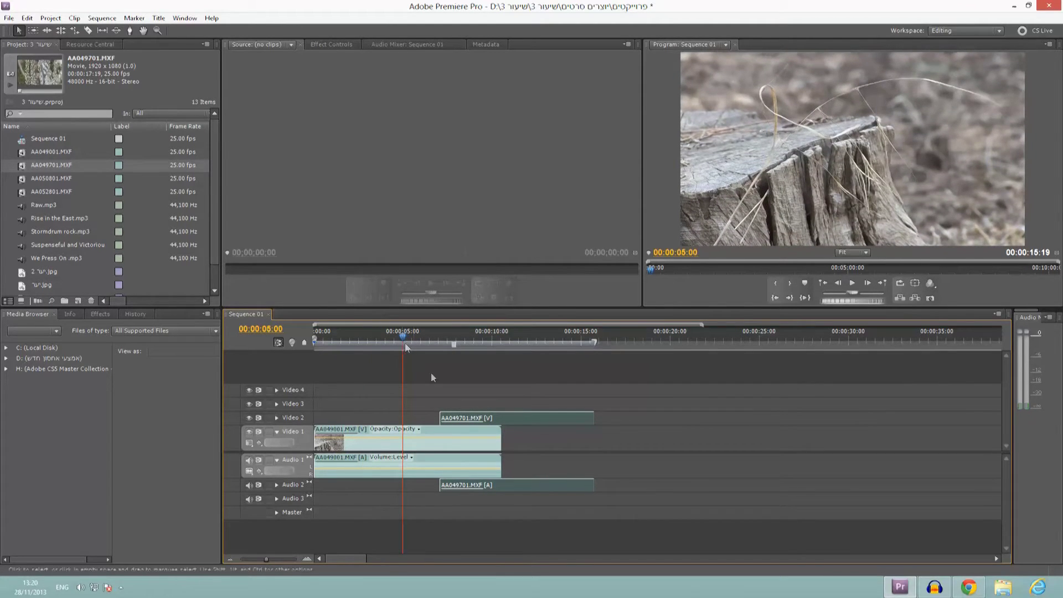
{"action": "left_click", "coordinate": [503, 437]}
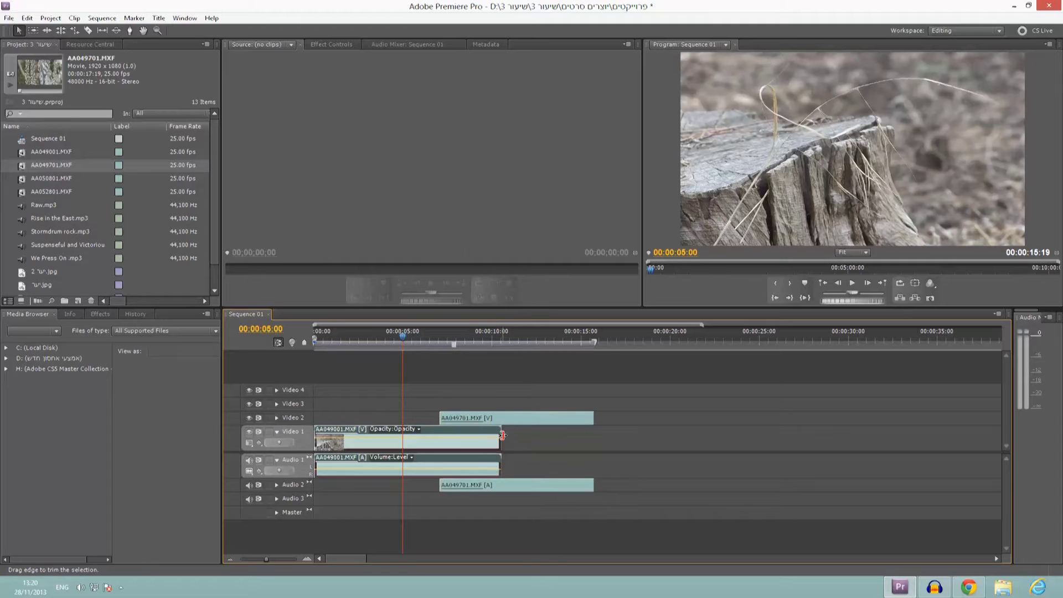
{"action": "left_click_drag", "start_coordinate": [503, 436], "coordinate": [447, 443]}
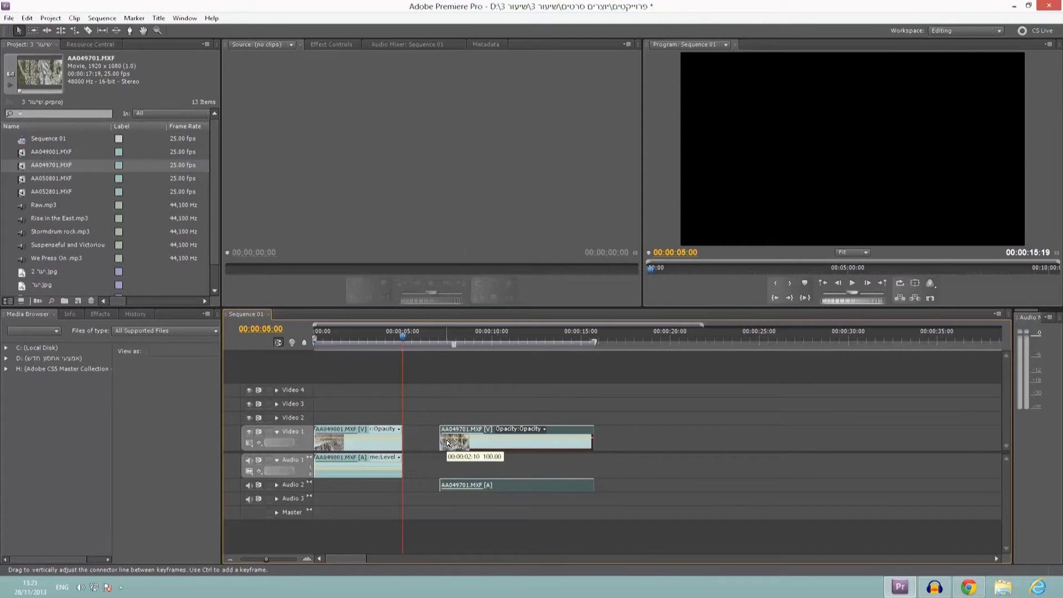
Place the trimmed AA049701.MXF clip on Video 1 directly against the end of AA049001.MXF and scrub through it
{"action": "left_click_drag", "start_coordinate": [448, 442], "coordinate": [410, 438]}
{"action": "left_click_drag", "start_coordinate": [401, 340], "coordinate": [509, 353]}
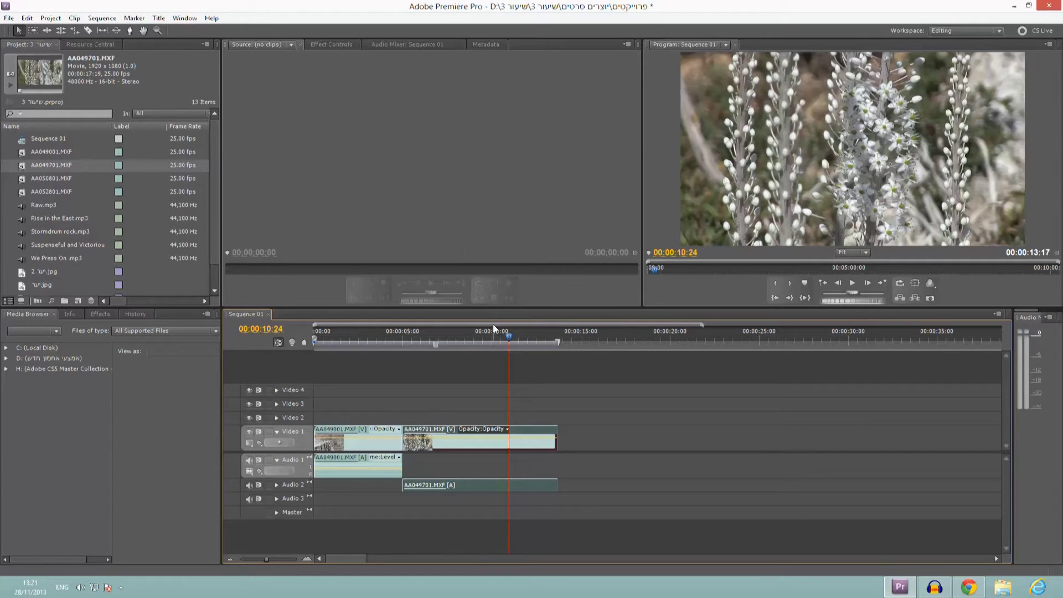
Magnify the timeline's time scale around the two clips and position the playhead at 00:00:05:22
{"action": "mouse_move", "coordinate": [328, 324]}
{"action": "left_mouse_down"}
{"action": "mouse_move", "coordinate": [551, 324]}
{"action": "mouse_move", "coordinate": [327, 325]}
{"action": "left_mouse_up"}
{"action": "left_click_drag", "start_coordinate": [702, 324], "coordinate": [668, 324]}
{"action": "left_click", "coordinate": [465, 331]}
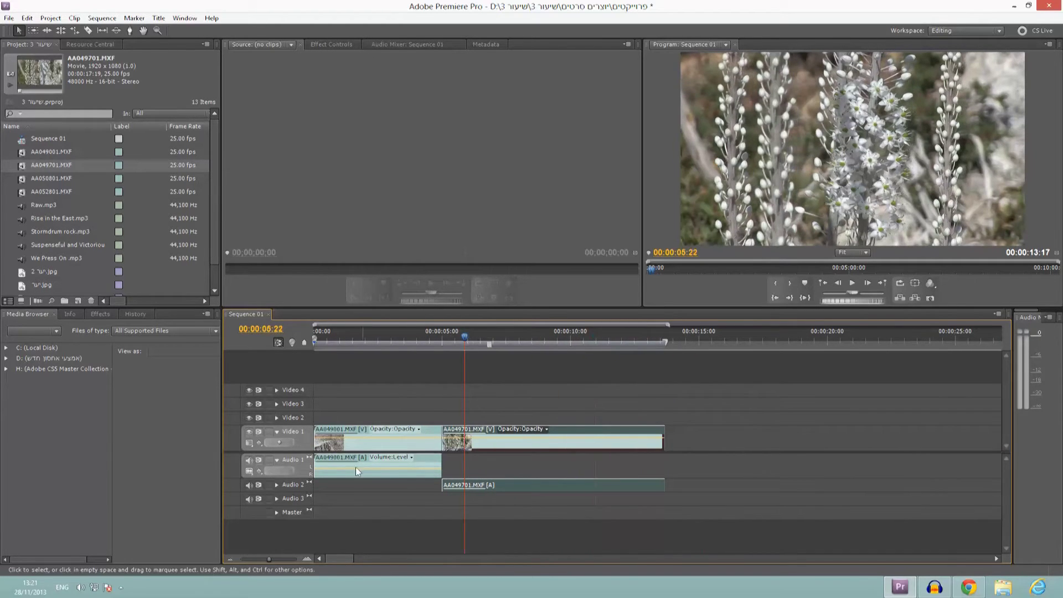
Advance the playhead frame by frame from 00:00:05:22 to 00:00:06:00 and on to 00:00:07:00
{"action": "left_click", "coordinate": [307, 558]}
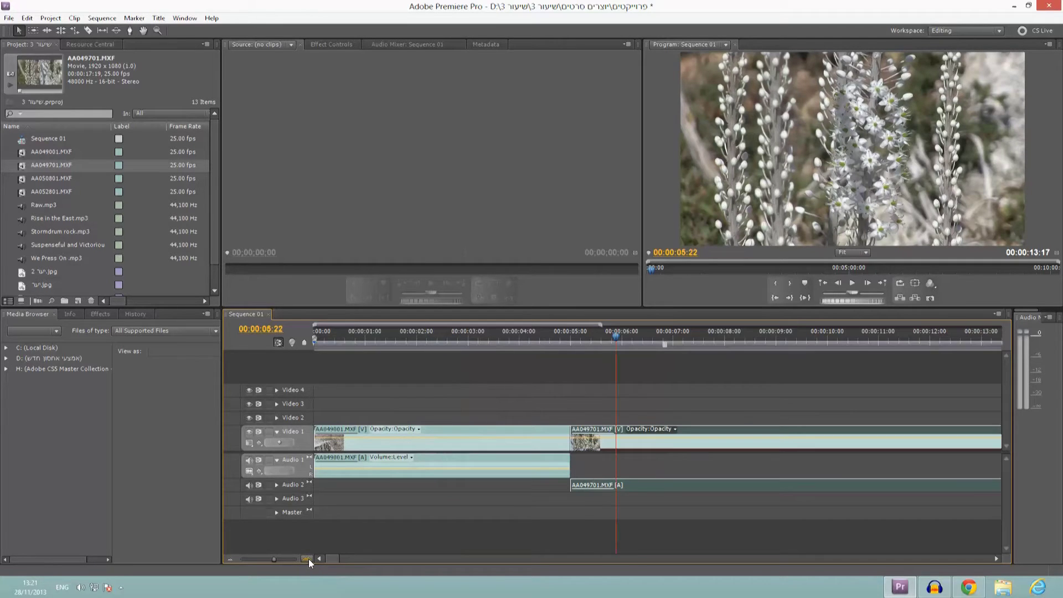
{"action": "left_click", "coordinate": [229, 559]}
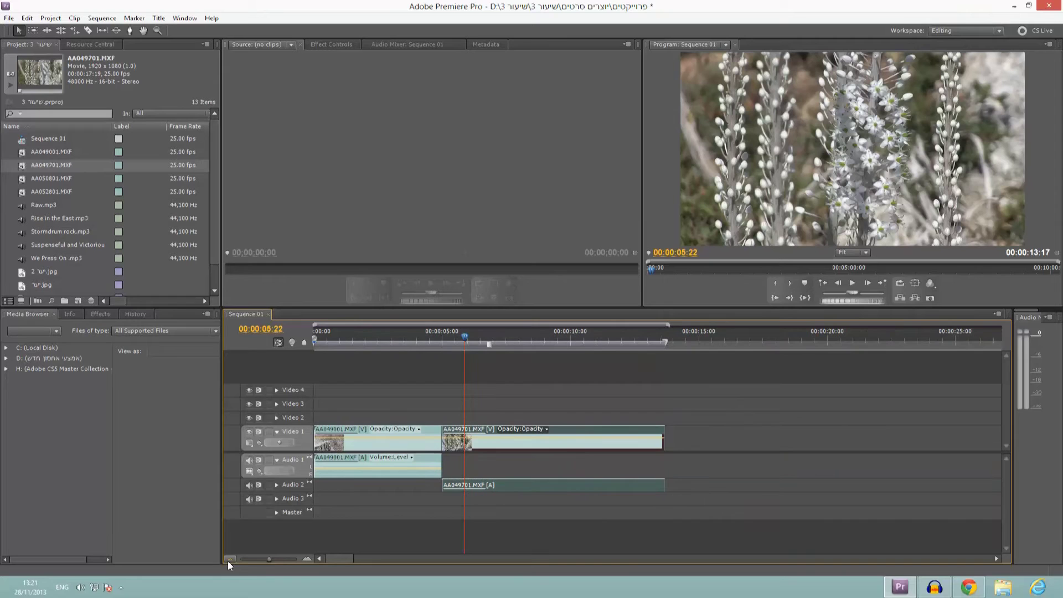
{"action": "left_click_drag", "start_coordinate": [268, 560], "coordinate": [268, 564]}
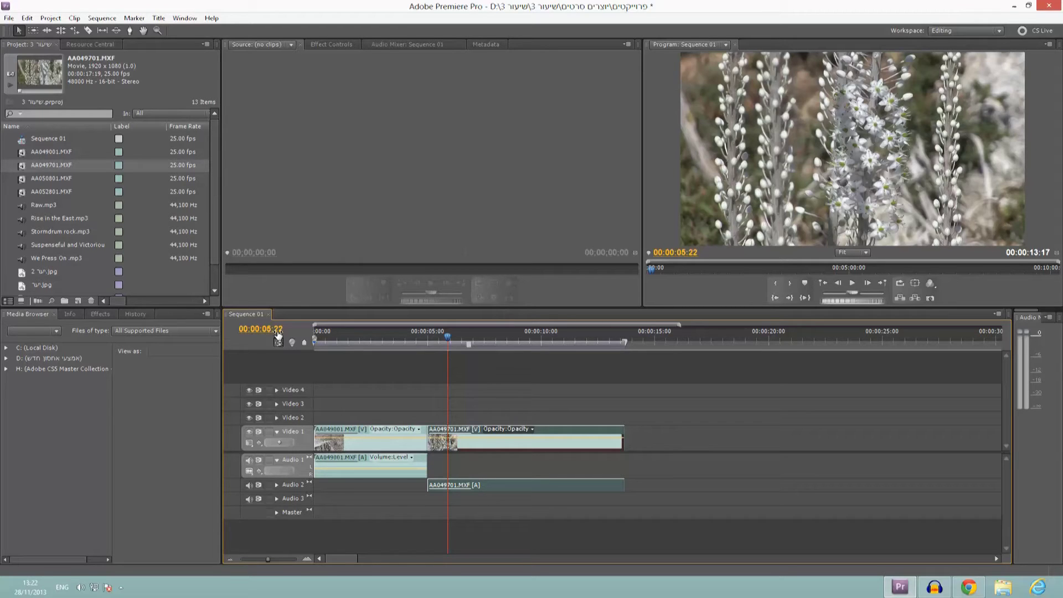
{"action": "key", "text": "Right"}
{"action": "key", "text": "Right"}
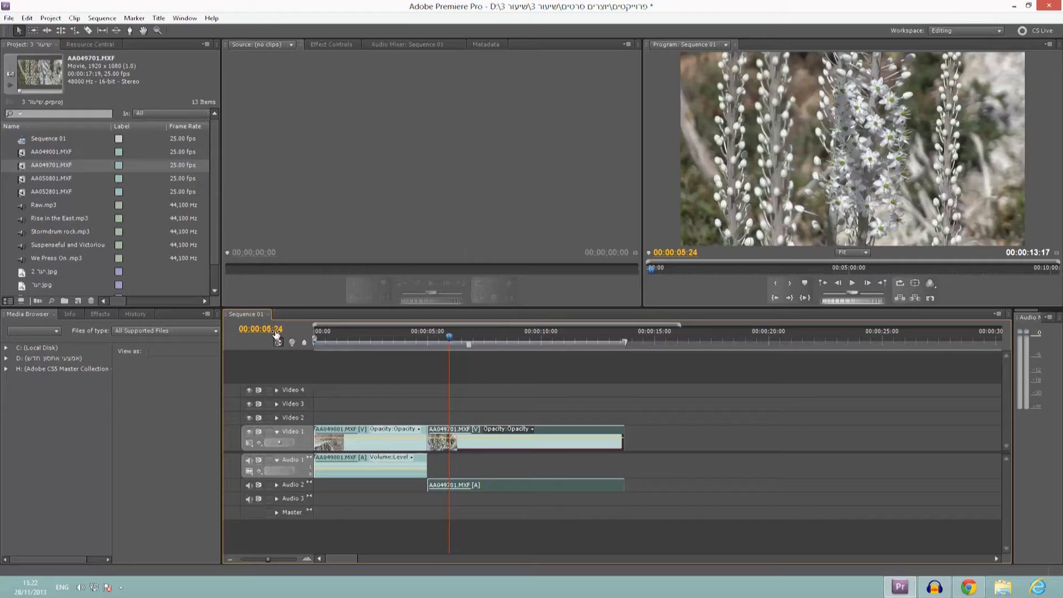
{"action": "key", "text": "Right"}
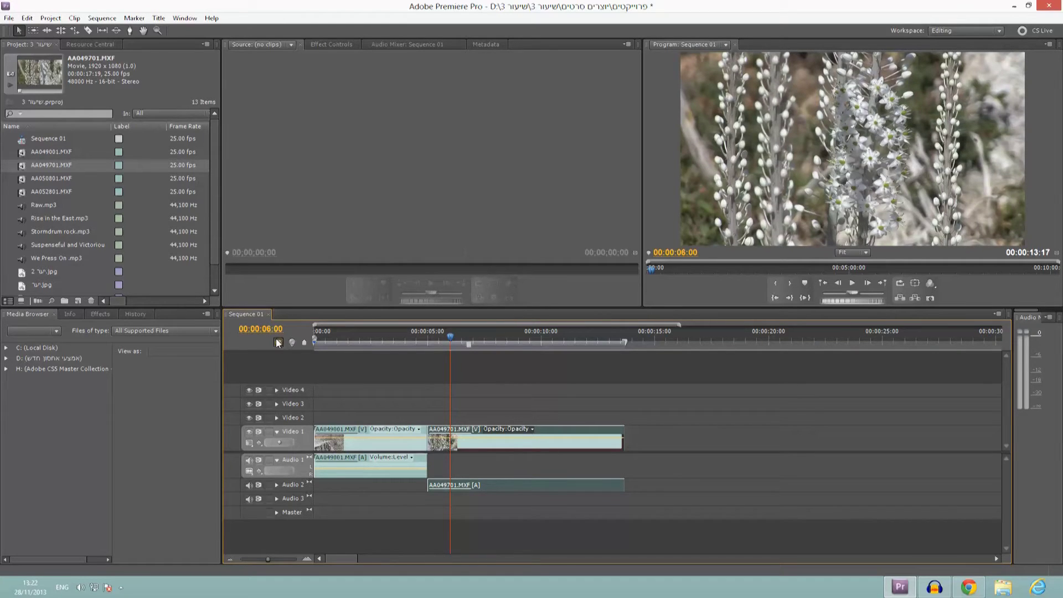
{"action": "key", "text": "space"}
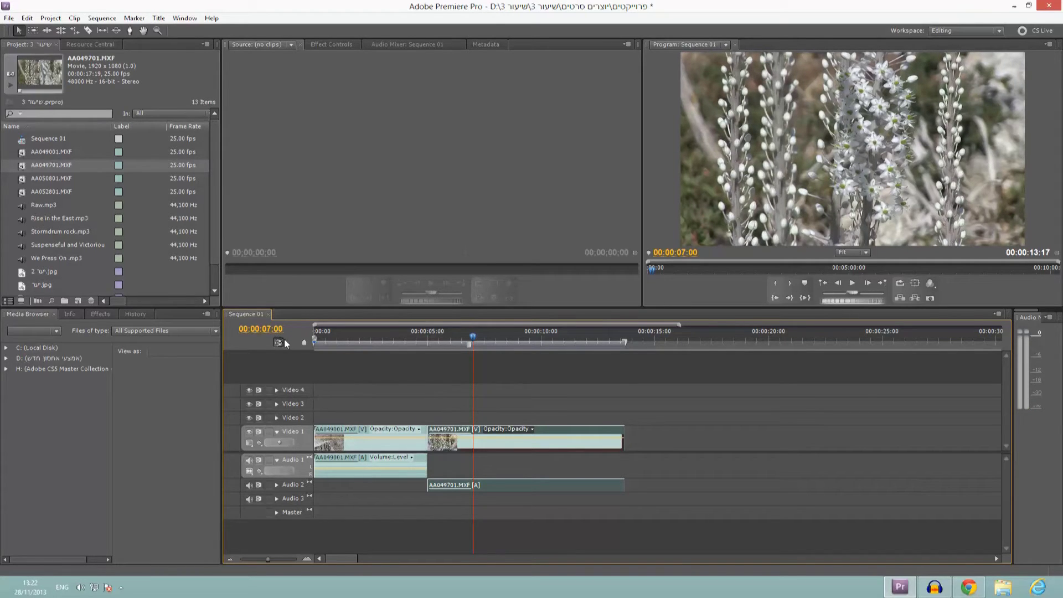
Switch the time display to Frames, move the playhead to frame 275, and restore the 25 fps Timecode display
{"action": "right_click", "coordinate": [257, 333]}
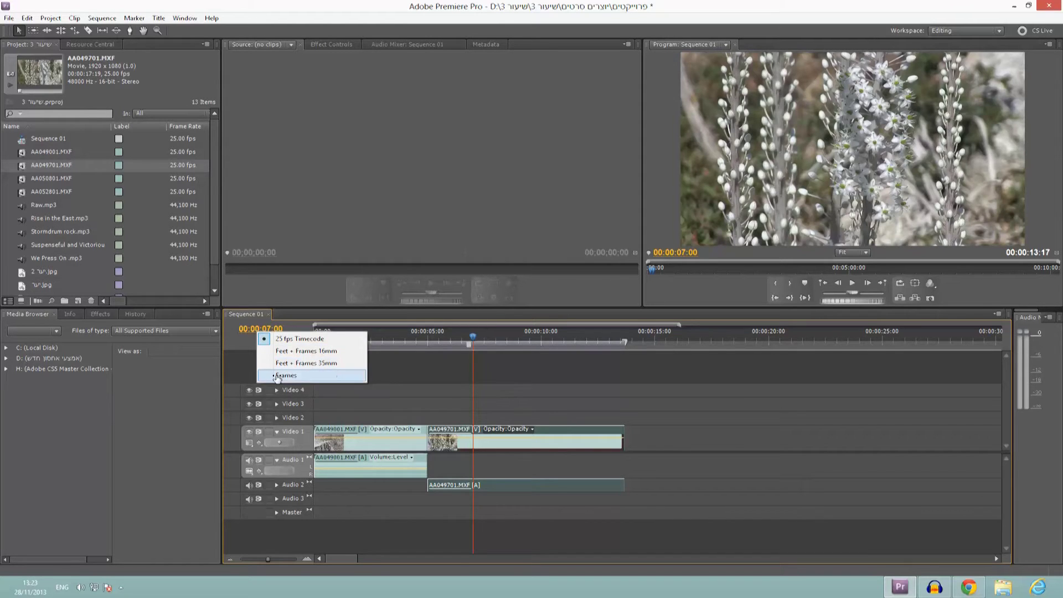
{"action": "left_click", "coordinate": [277, 376]}
{"action": "left_click_drag", "start_coordinate": [460, 343], "coordinate": [565, 343]}
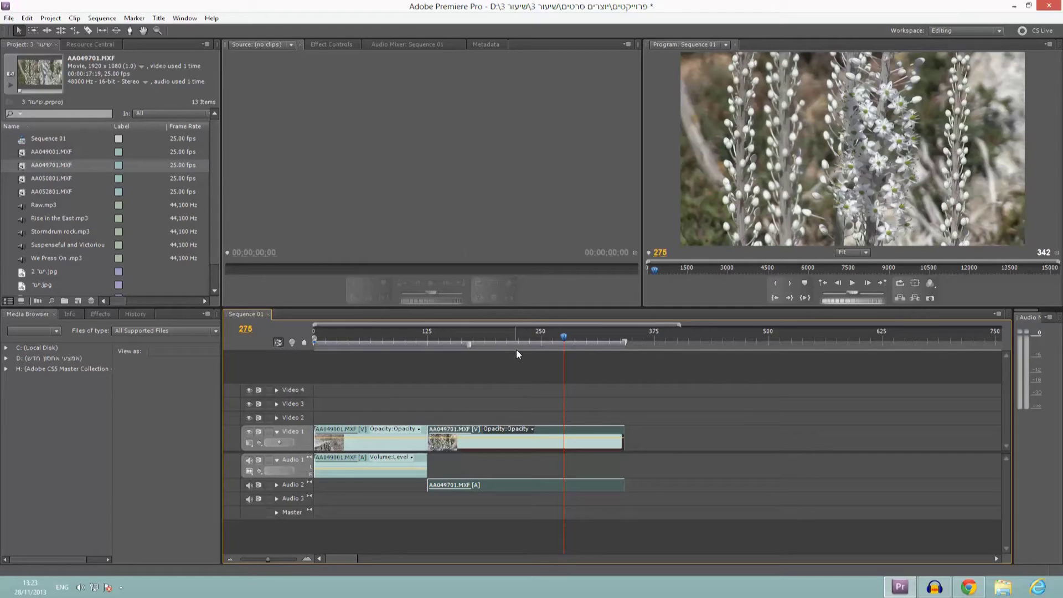
{"action": "right_click", "coordinate": [250, 331]}
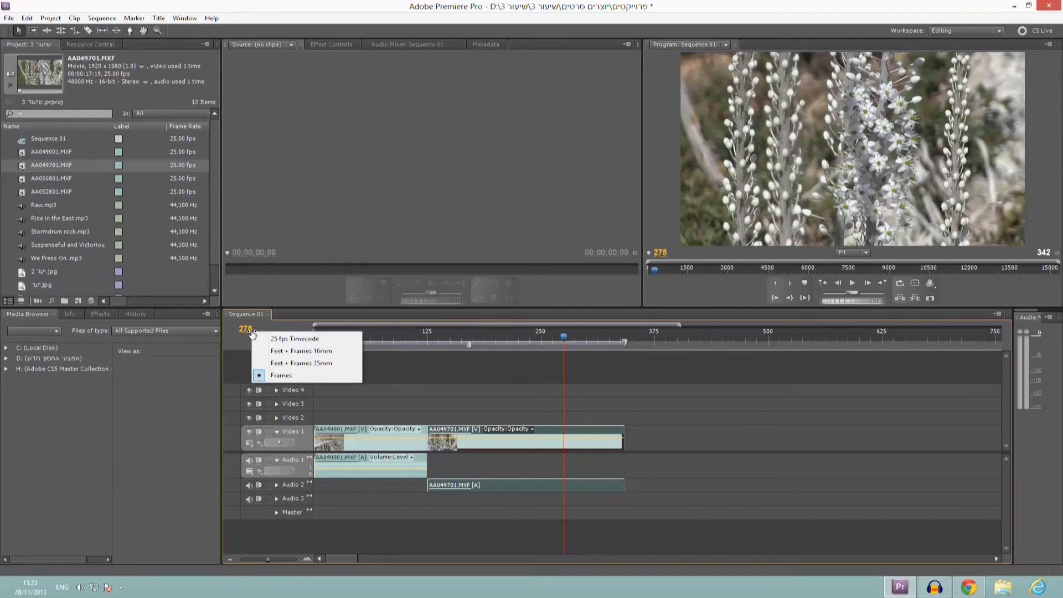
{"action": "left_click", "coordinate": [270, 338]}
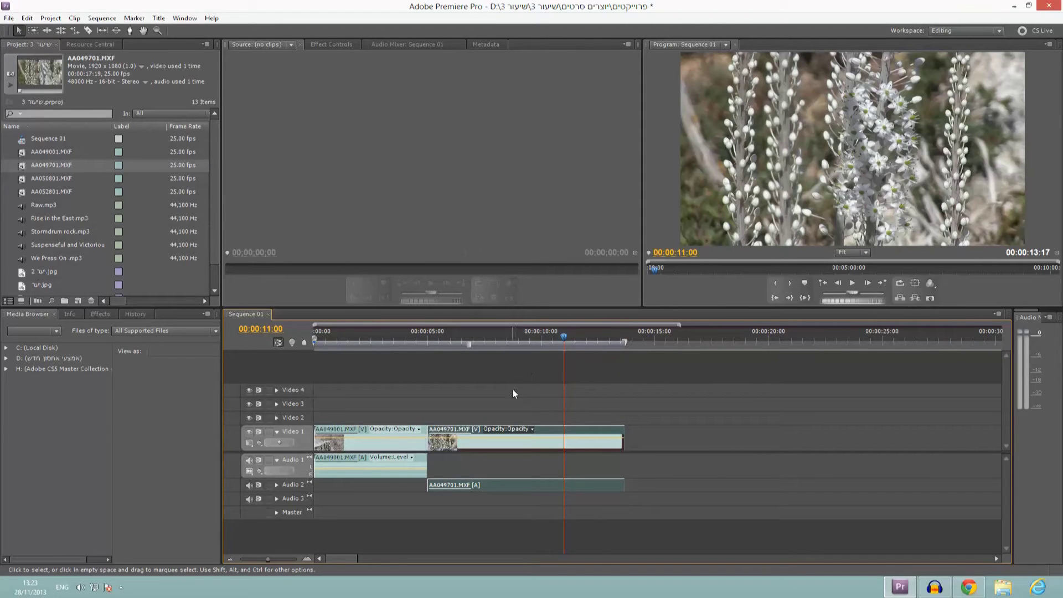
Place AA050801.MXF on Video 1 directly after the trimmed AA049701.MXF clip and delete it again
{"action": "left_click_drag", "start_coordinate": [22, 178], "coordinate": [632, 447]}
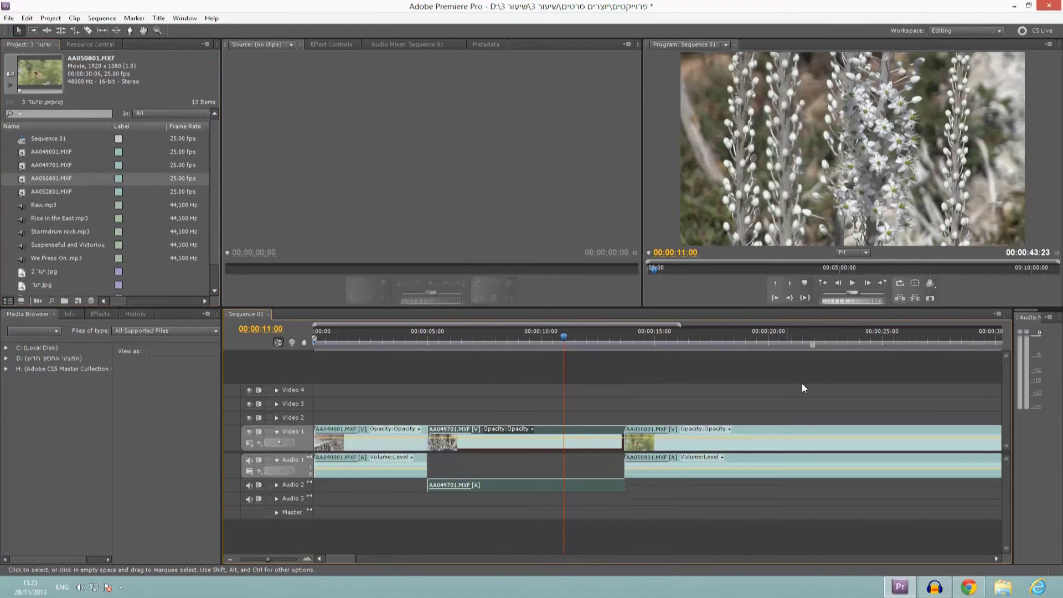
{"action": "left_click", "coordinate": [705, 444]}
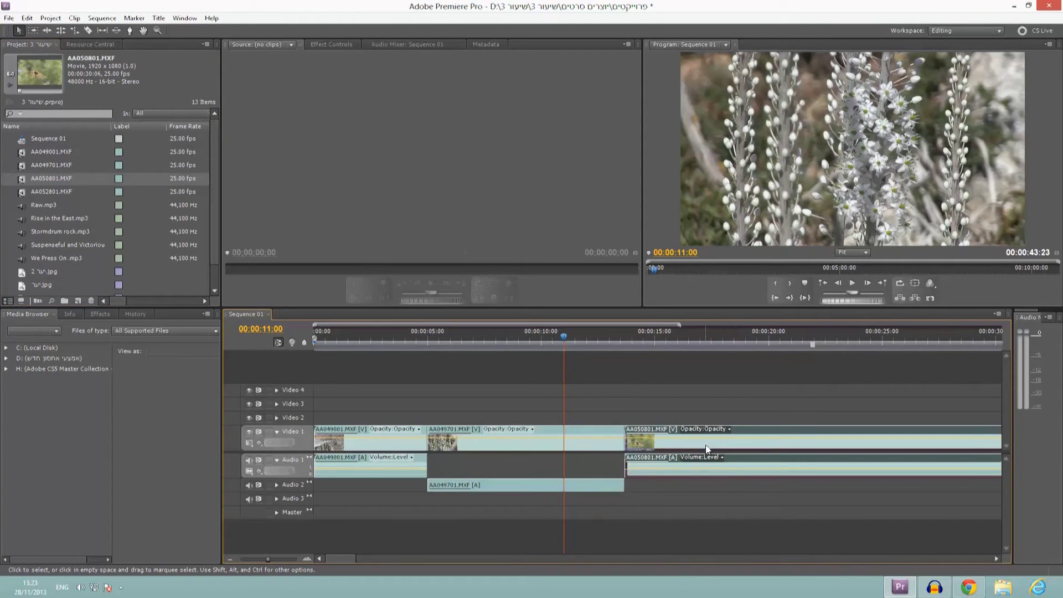
{"action": "key", "text": "Delete"}
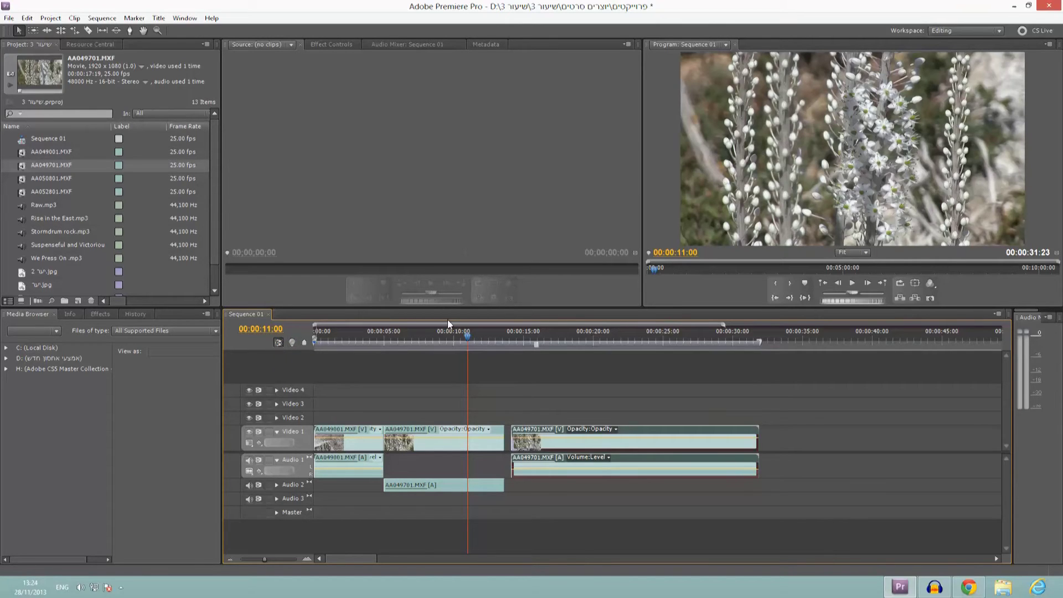
With snapping off, shift the last AA049701.MXF clip on Video 1 back 11 frames and check the join around 00:00:13:14
{"action": "left_click", "coordinate": [509, 338]}
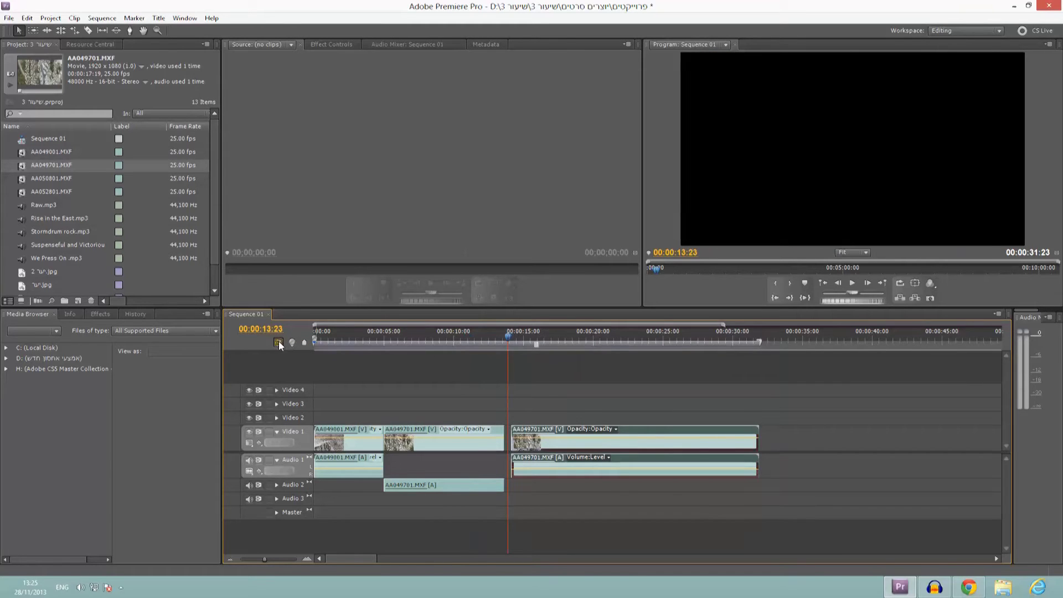
{"action": "left_click", "coordinate": [527, 342]}
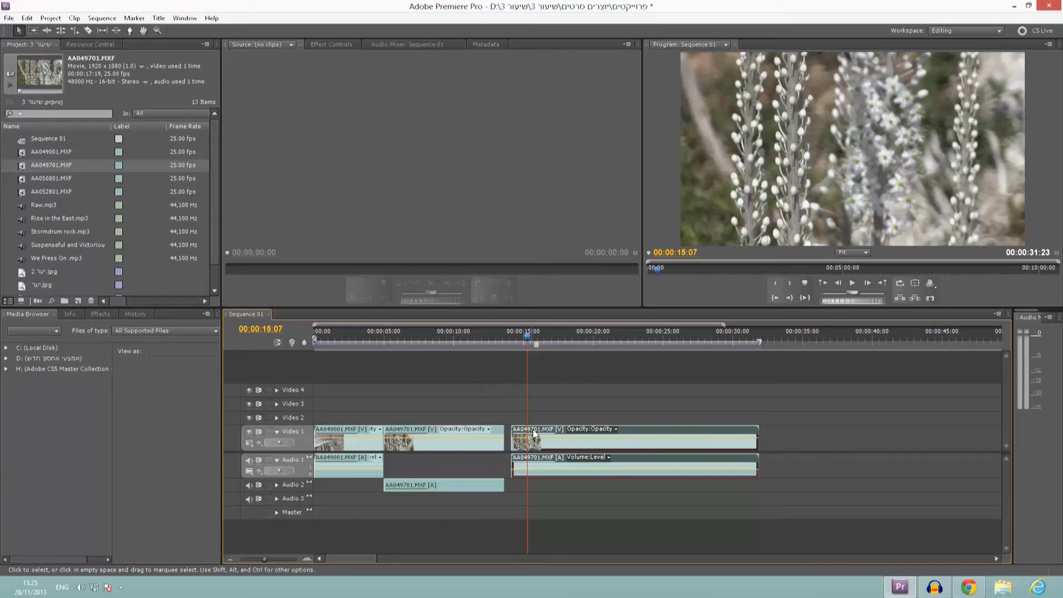
{"action": "left_click_drag", "start_coordinate": [534, 433], "coordinate": [533, 430]}
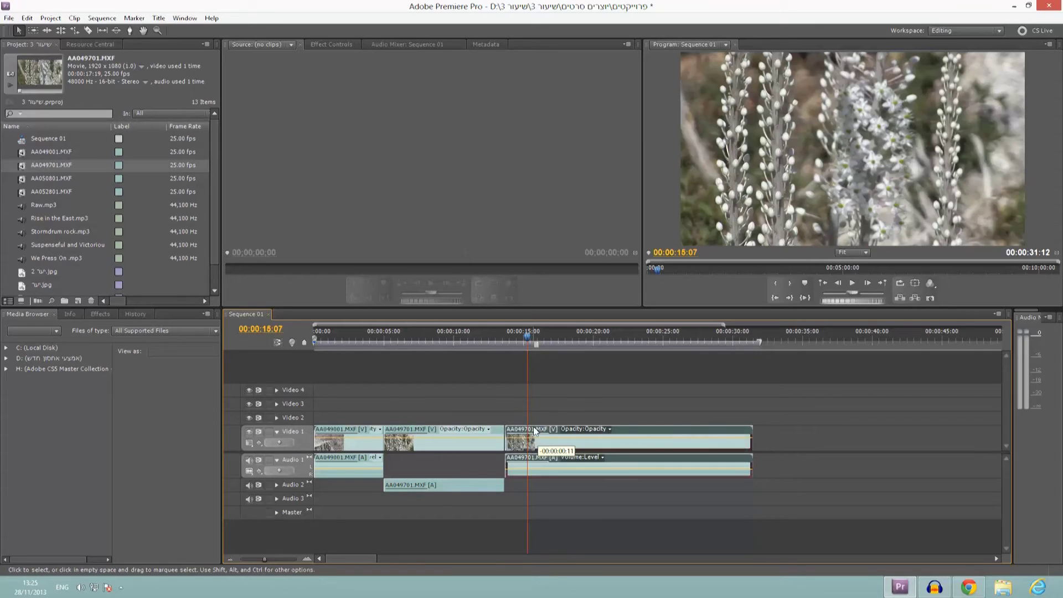
{"action": "left_click", "coordinate": [504, 337]}
{"action": "left_click_drag", "start_coordinate": [504, 337], "coordinate": [504, 339]}
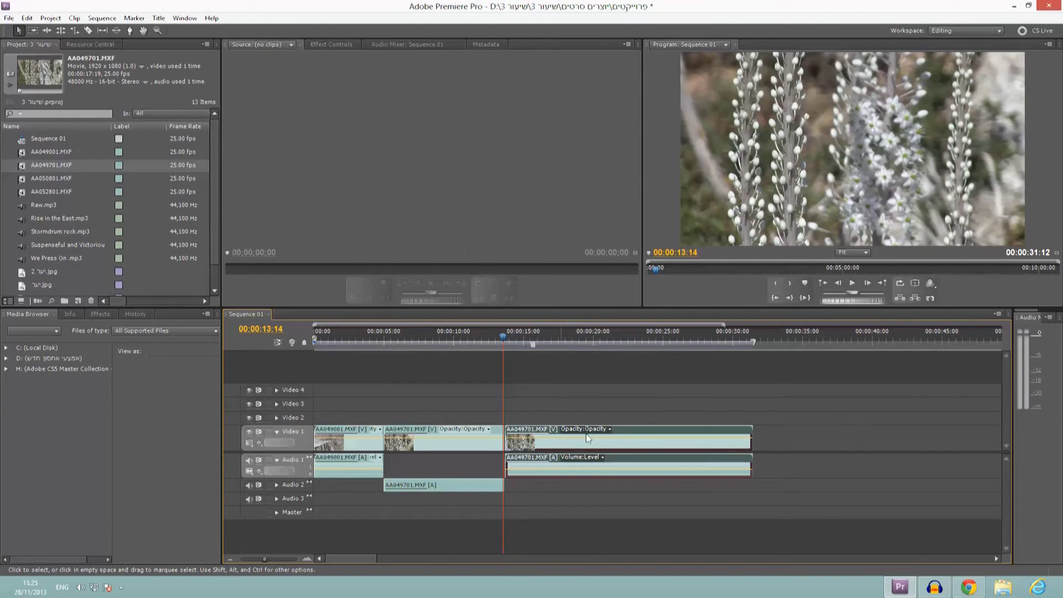
Offset the last Video 1 clip slightly, turn snapping on, and snap its start to the end of the preceding clip
{"action": "mouse_move", "coordinate": [634, 430]}
{"action": "left_mouse_down"}
{"action": "mouse_move", "coordinate": [621, 430]}
{"action": "mouse_move", "coordinate": [629, 428]}
{"action": "left_mouse_up"}
{"action": "left_click", "coordinate": [304, 342]}
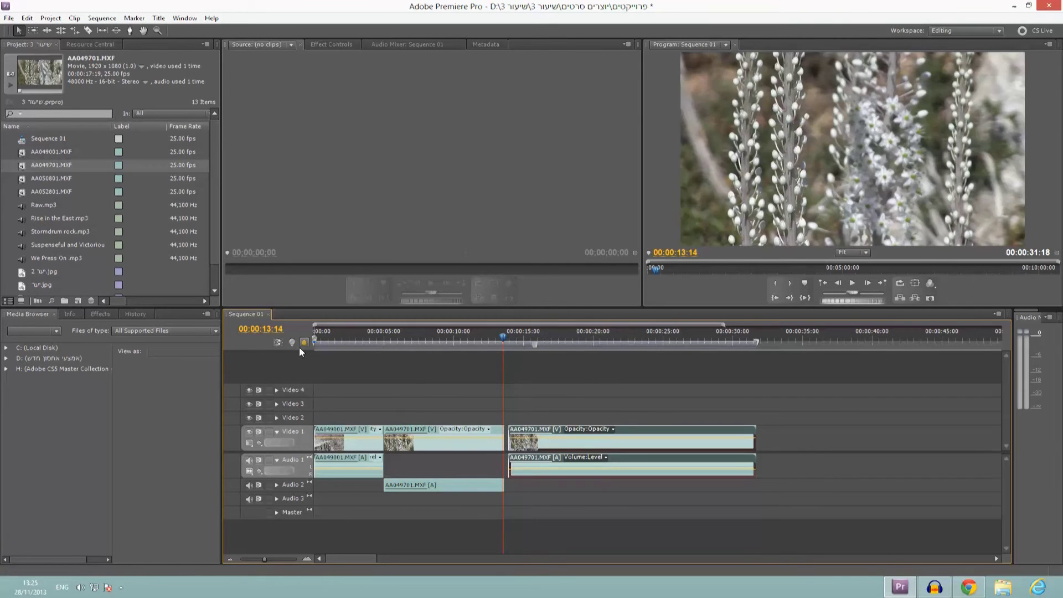
{"action": "left_click_drag", "start_coordinate": [485, 339], "coordinate": [450, 341]}
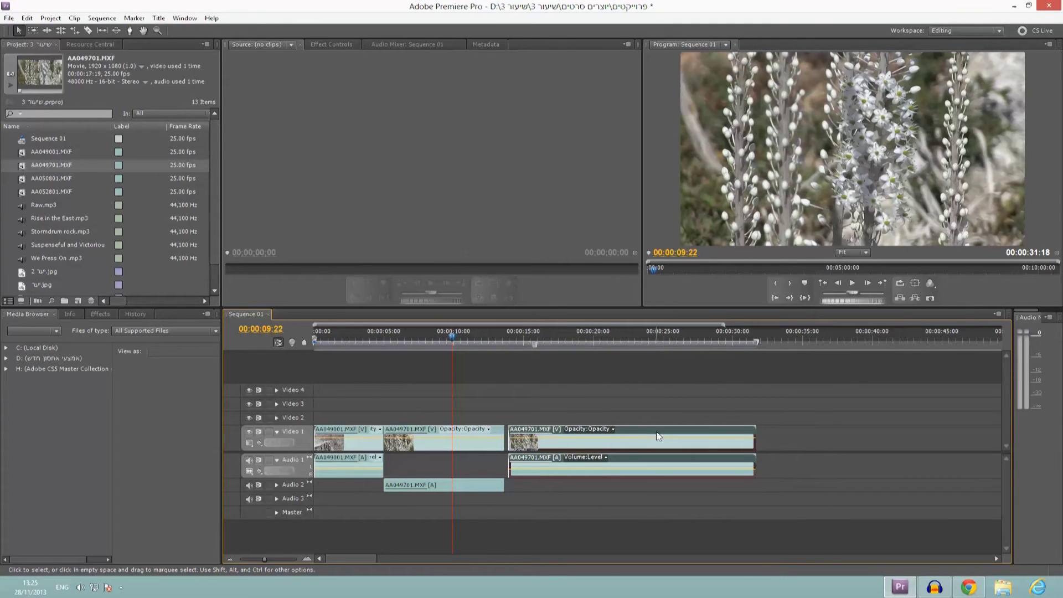
{"action": "left_click_drag", "start_coordinate": [658, 433], "coordinate": [654, 432]}
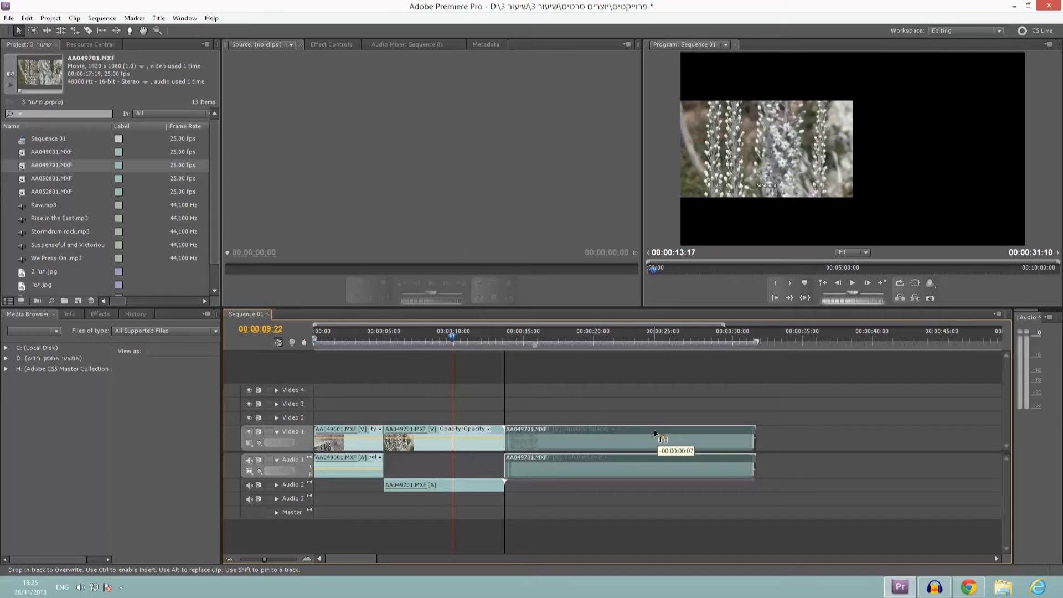
{"action": "left_click_drag", "start_coordinate": [655, 433], "coordinate": [649, 430]}
Move the last Video 1 clip about seven seconds later and ripple delete the gap left before it
{"action": "left_click", "coordinate": [501, 343]}
{"action": "left_click_drag", "start_coordinate": [502, 344], "coordinate": [497, 344]}
{"action": "left_click_drag", "start_coordinate": [648, 428], "coordinate": [775, 434]}
{"action": "right_click", "coordinate": [548, 437]}
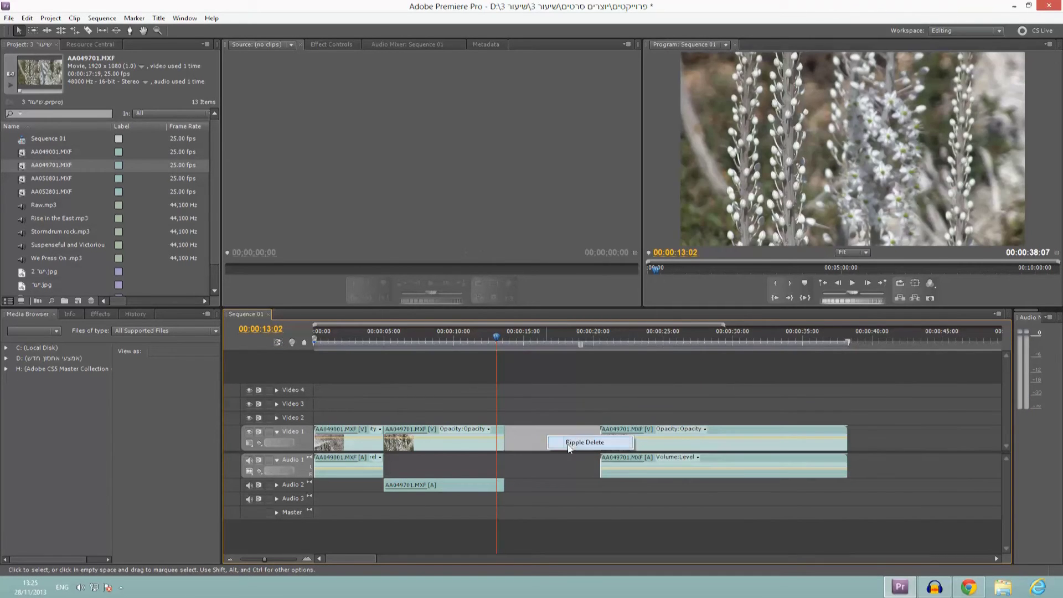
{"action": "left_click", "coordinate": [569, 443]}
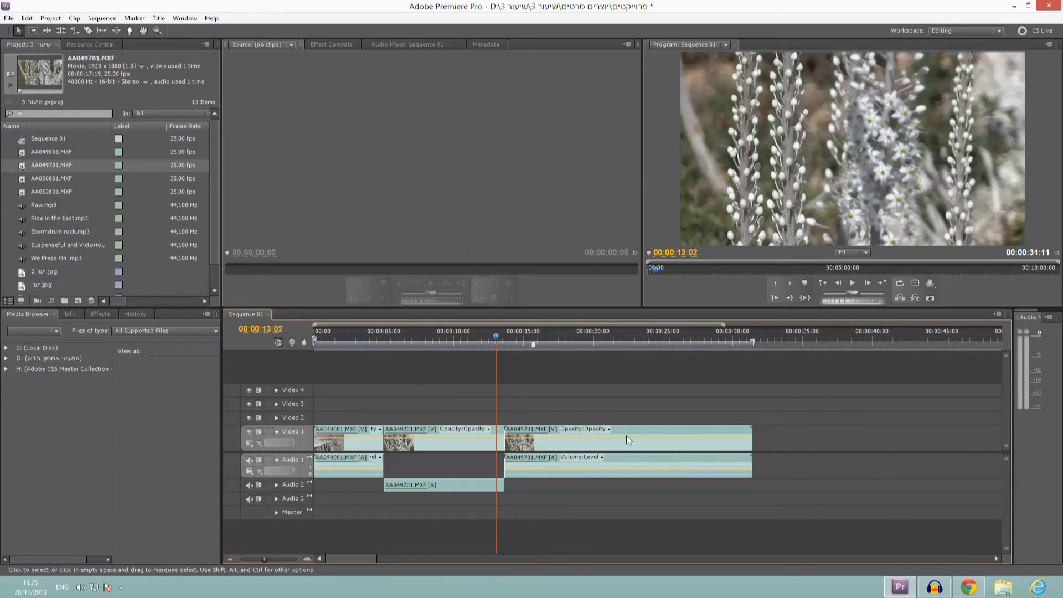
Move the last AA049701.MXF clip up to Video 2, starting at about 00:00:10:16, and place the playhead at 00:00:10:03
{"action": "left_click", "coordinate": [644, 431]}
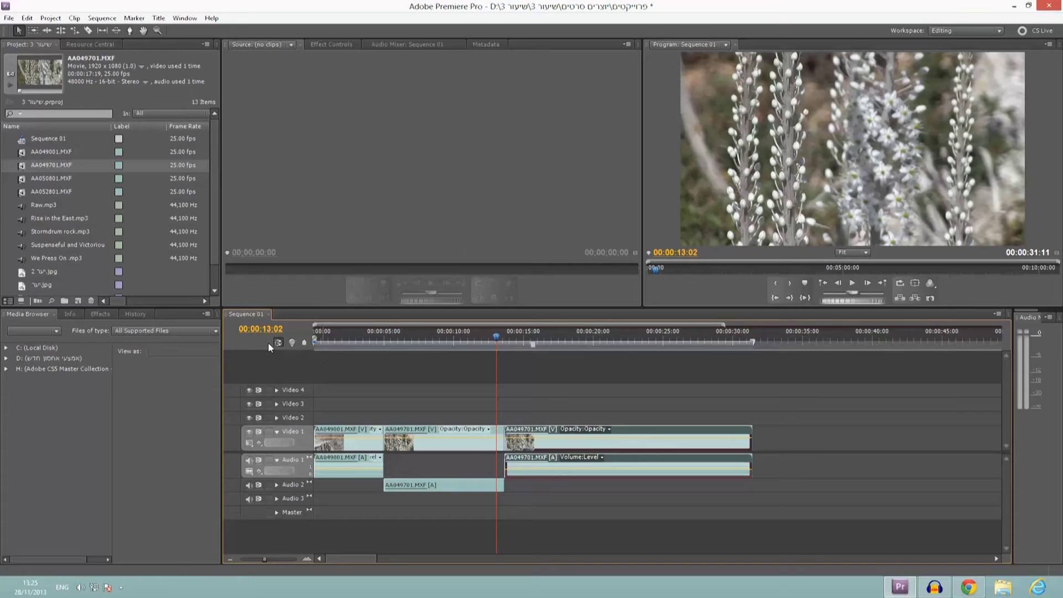
{"action": "left_click_drag", "start_coordinate": [627, 431], "coordinate": [588, 416]}
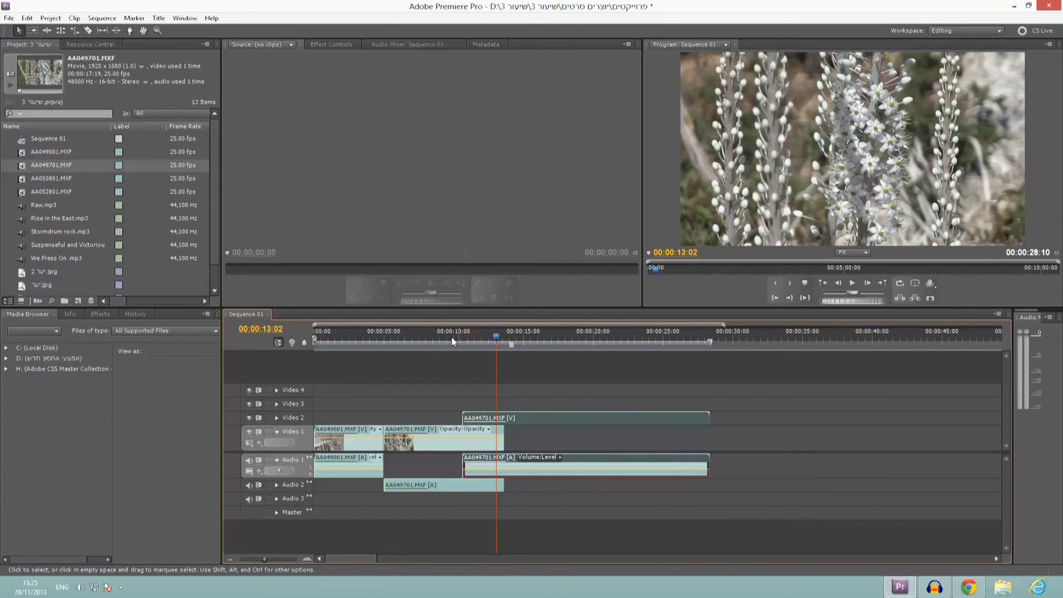
{"action": "left_click", "coordinate": [452, 337]}
{"action": "left_click_drag", "start_coordinate": [453, 337], "coordinate": [456, 338]}
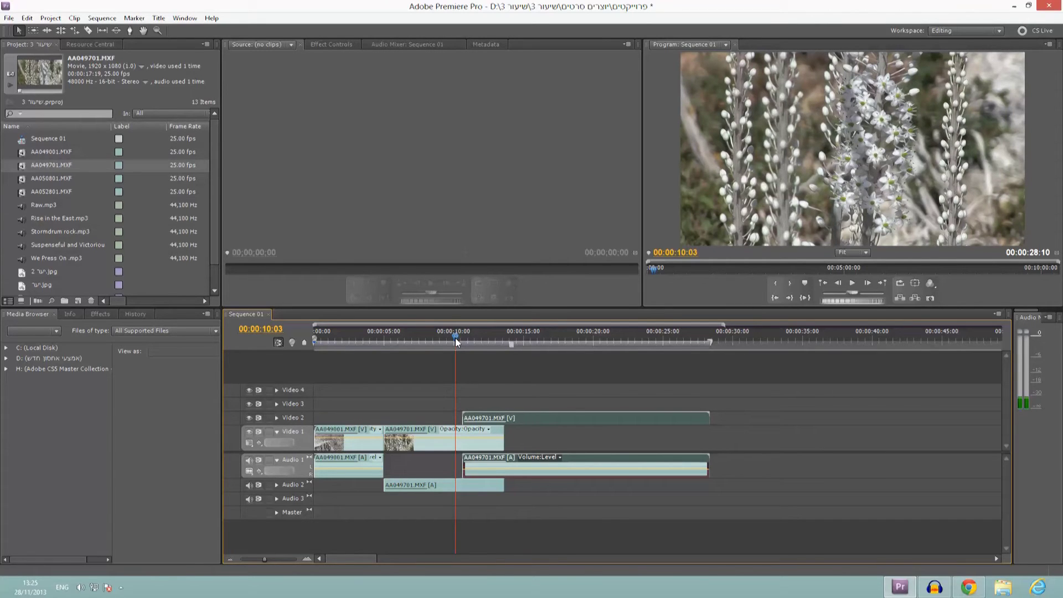
With snapping on, align the start of the Video 2 clip to the playhead and check the alignment at close range
{"action": "left_click", "coordinate": [279, 342]}
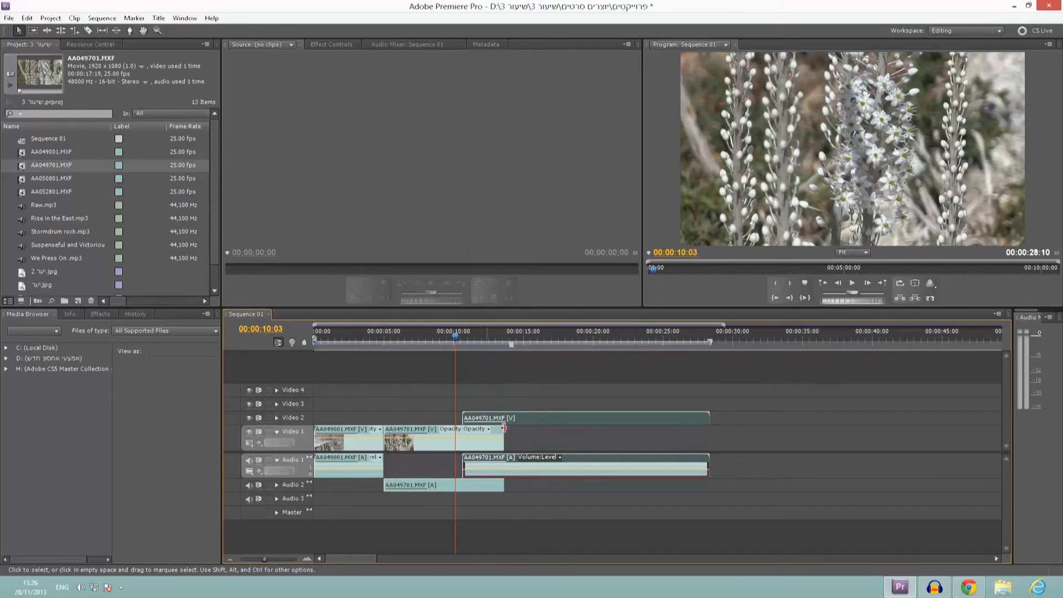
{"action": "left_click_drag", "start_coordinate": [553, 419], "coordinate": [545, 421]}
{"action": "key", "text": "equal"}
{"action": "key", "text": "equal"}
{"action": "key", "text": "equal"}
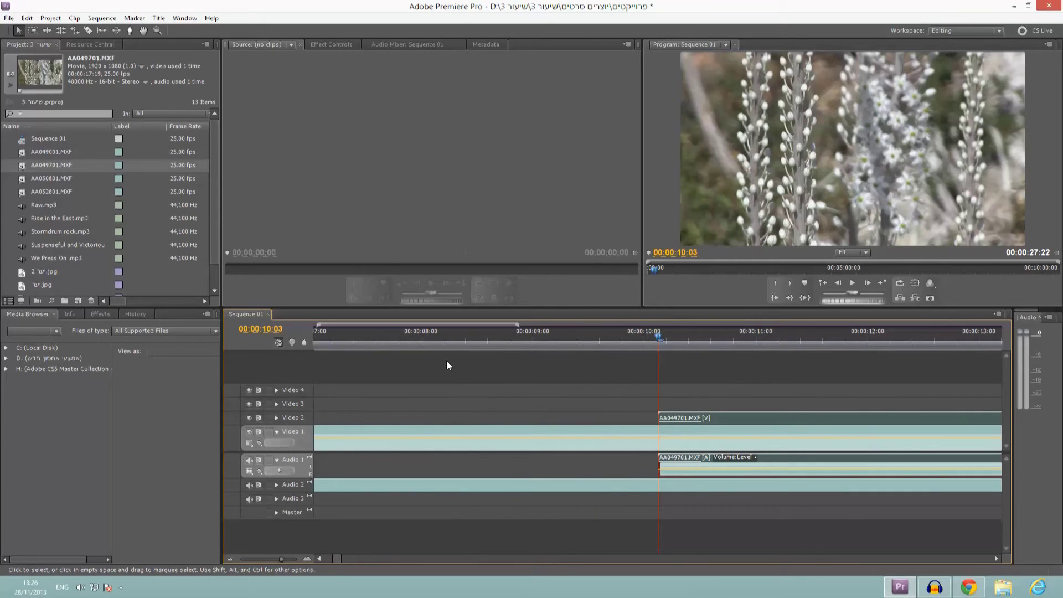
{"action": "key", "text": "equal"}
{"action": "key", "text": "equal"}
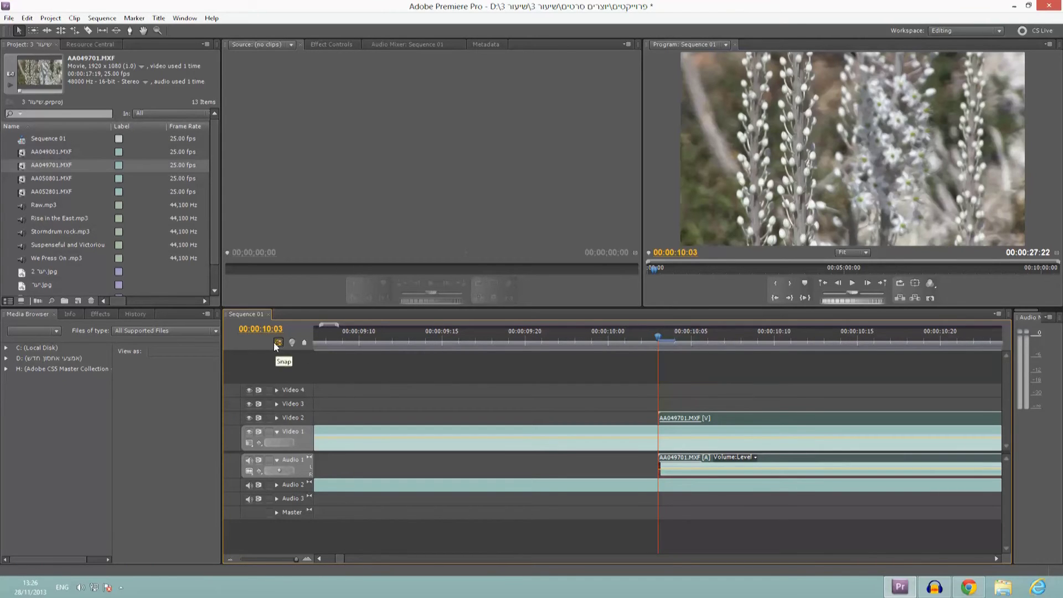
With snapping off, move the Video 2 clip to 00:00:10:00, and snap it back to the playhead with snapping on
{"action": "left_click_drag", "start_coordinate": [672, 418], "coordinate": [624, 419]}
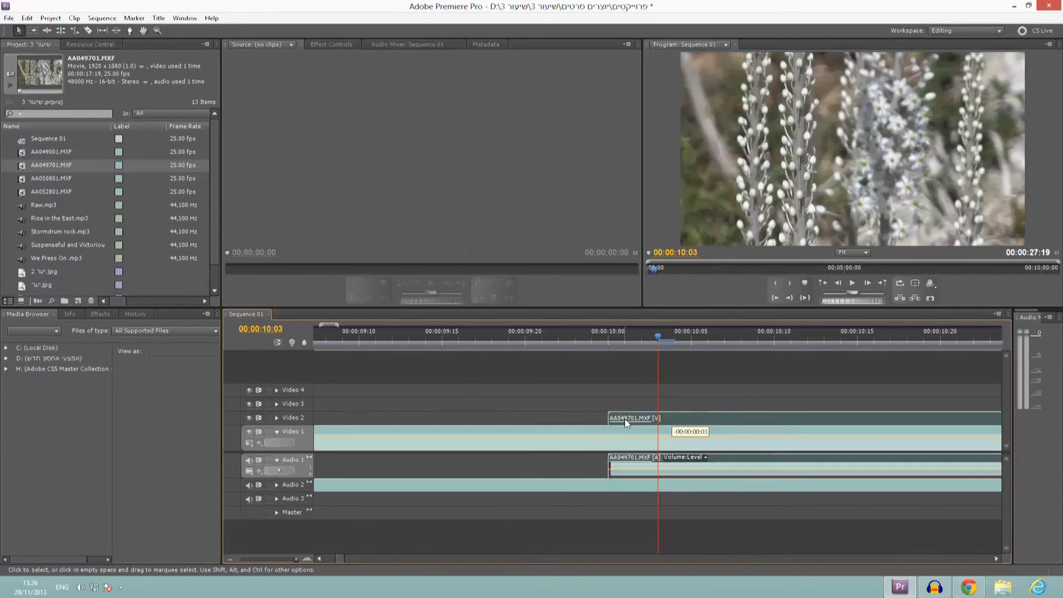
{"action": "left_click", "coordinate": [278, 343]}
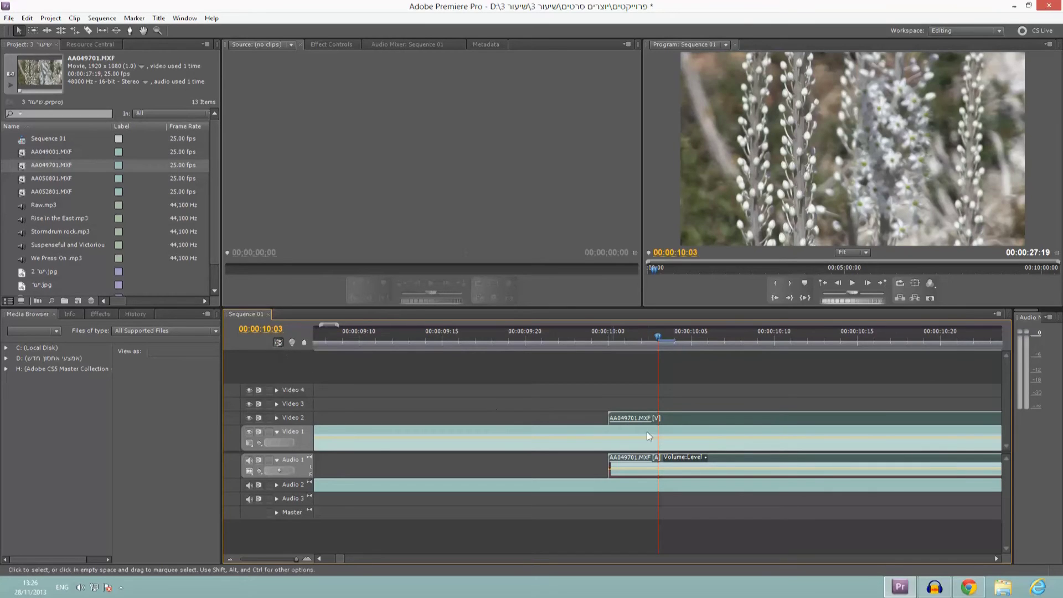
{"action": "left_click_drag", "start_coordinate": [641, 419], "coordinate": [689, 417]}
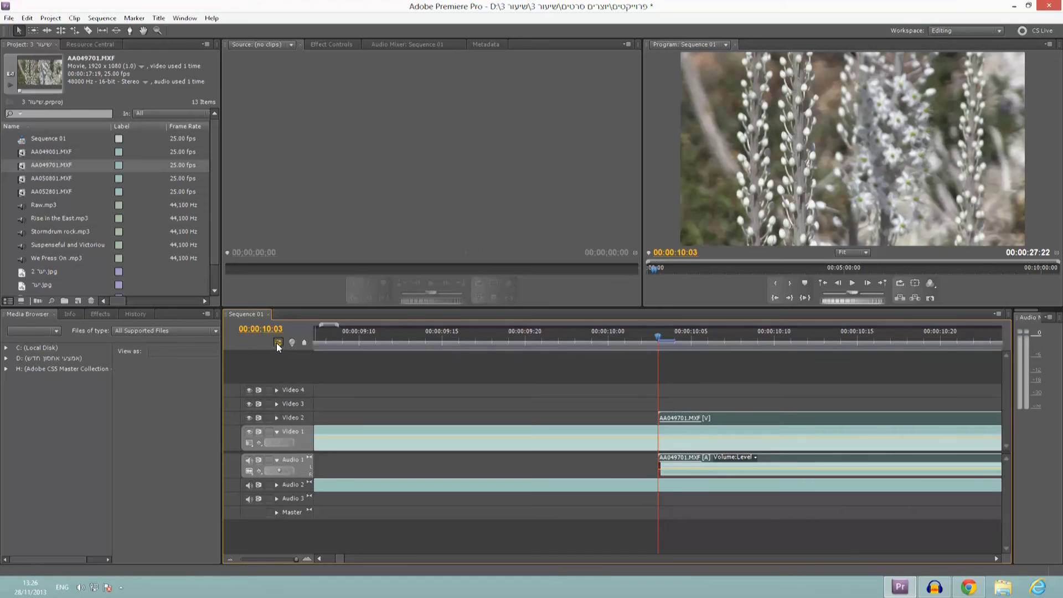
Expand the Video 2 track so its clip shows a thumbnail, with the whole sequence in view
{"action": "key", "text": "minus"}
{"action": "key", "text": "minus"}
{"action": "key", "text": "minus"}
{"action": "key", "text": "minus"}
{"action": "key", "text": "minus"}
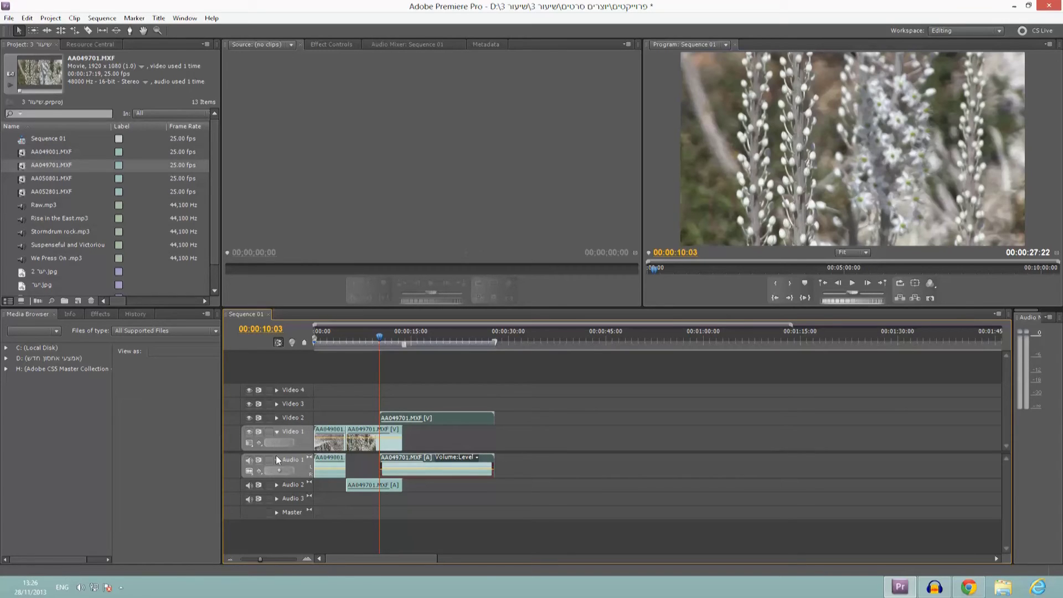
{"action": "left_click", "coordinate": [277, 418]}
{"action": "left_click", "coordinate": [277, 410]}
{"action": "left_click", "coordinate": [277, 418]}
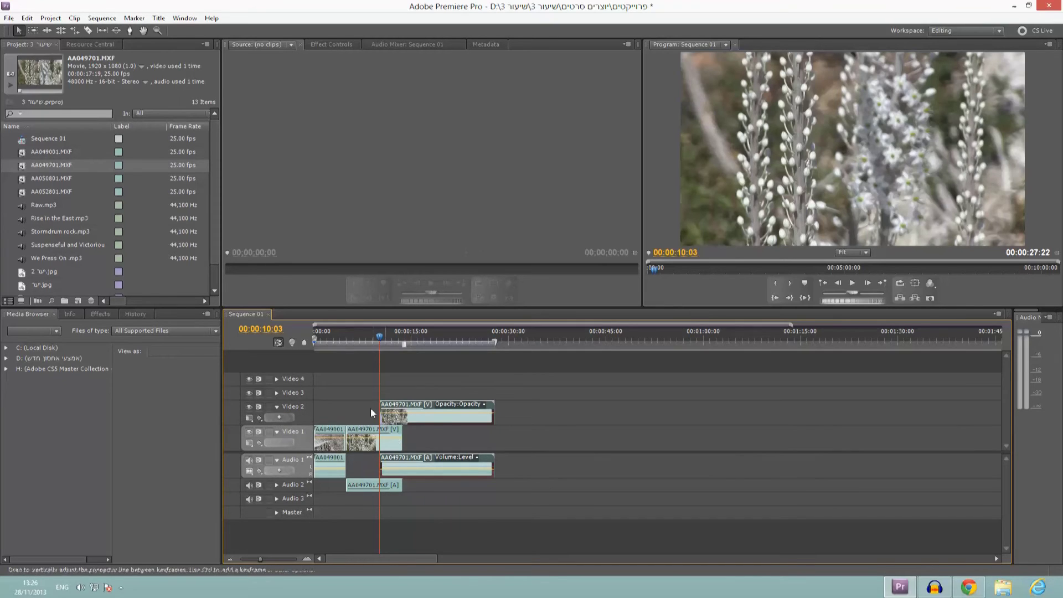
Move the playhead to 00:00:08:09, and collapse and re-expand the Video 1 track
{"action": "left_click_drag", "start_coordinate": [391, 340], "coordinate": [366, 342]}
{"action": "left_click", "coordinate": [277, 431]}
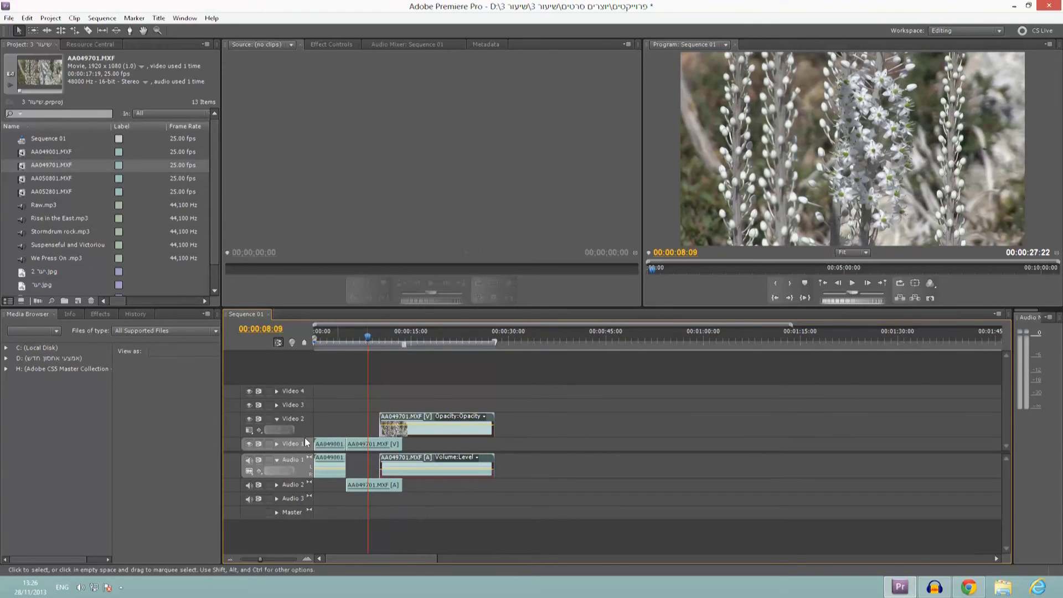
{"action": "left_click", "coordinate": [276, 444]}
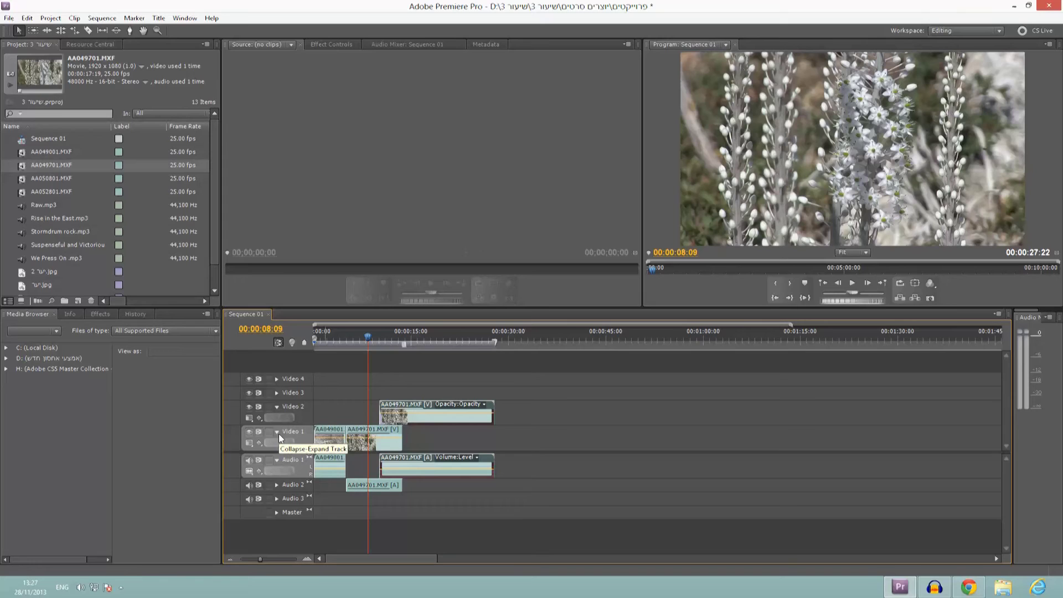
Collapse the Video 1 and Video 2 tracks, and expand Video 1 again
{"action": "left_click", "coordinate": [278, 433]}
{"action": "left_click", "coordinate": [277, 424]}
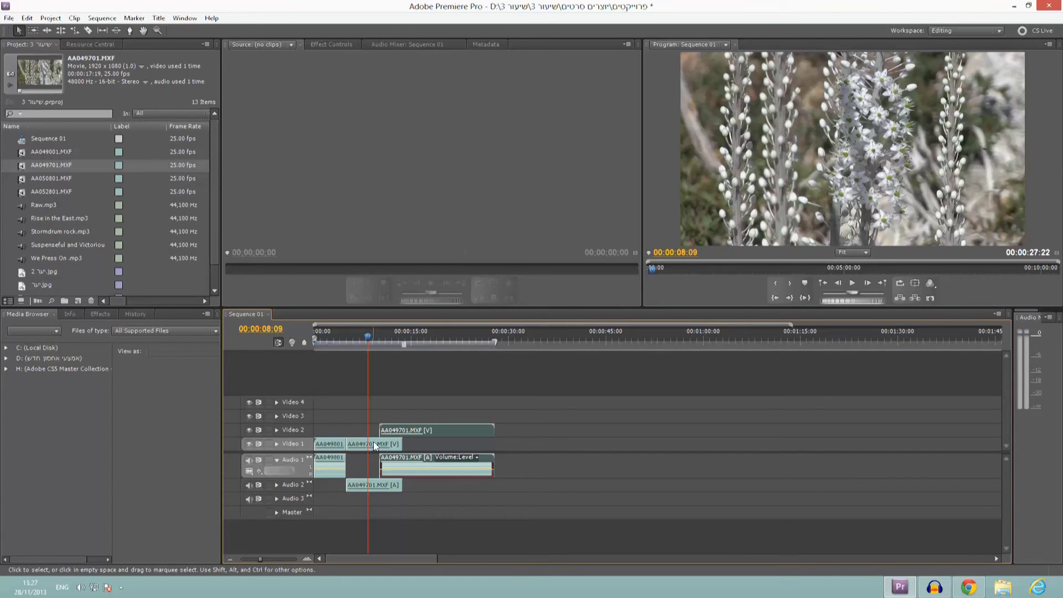
{"action": "left_click", "coordinate": [276, 443]}
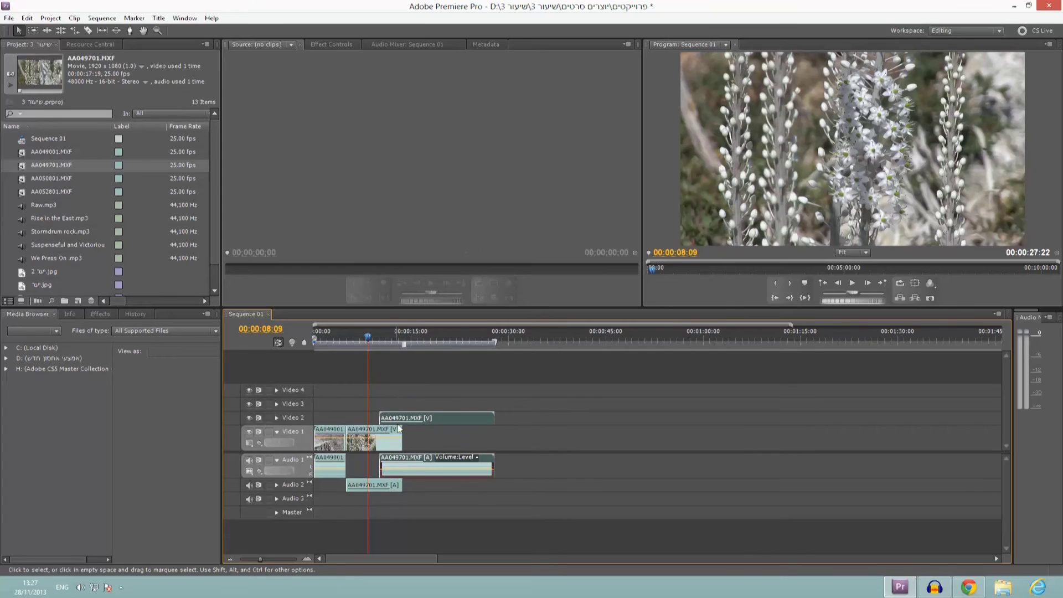
Lock Video 1 while moving the Video 2 clip a few seconds later and testing the other clips, and unlock the track
{"action": "left_click", "coordinate": [269, 432]}
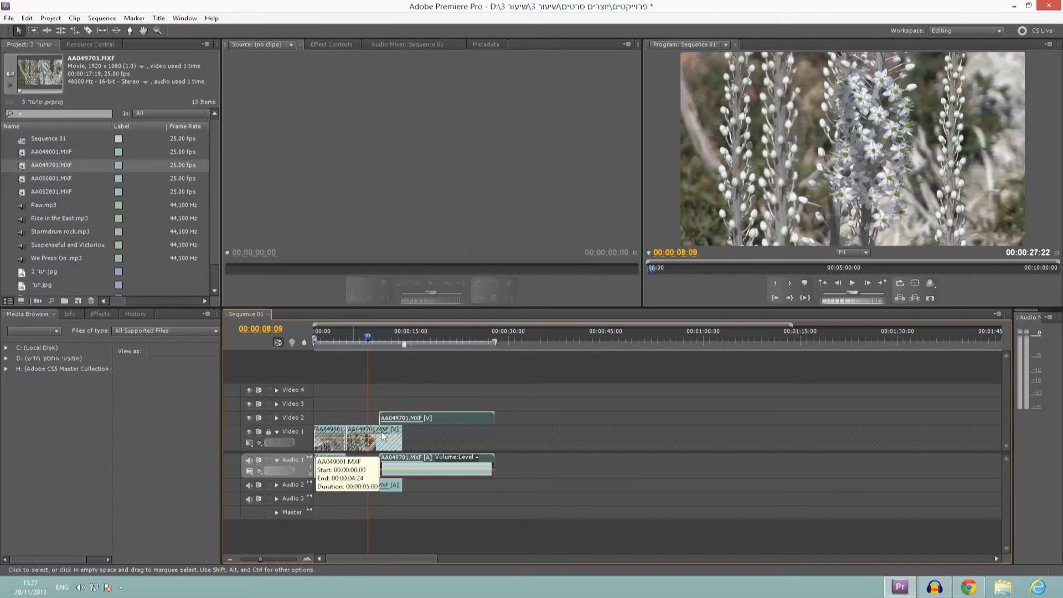
{"action": "mouse_move", "coordinate": [406, 416]}
{"action": "left_mouse_down"}
{"action": "mouse_move", "coordinate": [320, 418]}
{"action": "mouse_move", "coordinate": [400, 418]}
{"action": "left_mouse_up"}
{"action": "mouse_move", "coordinate": [370, 485]}
{"action": "left_mouse_down"}
{"action": "mouse_move", "coordinate": [339, 490]}
{"action": "mouse_move", "coordinate": [371, 487]}
{"action": "left_mouse_up"}
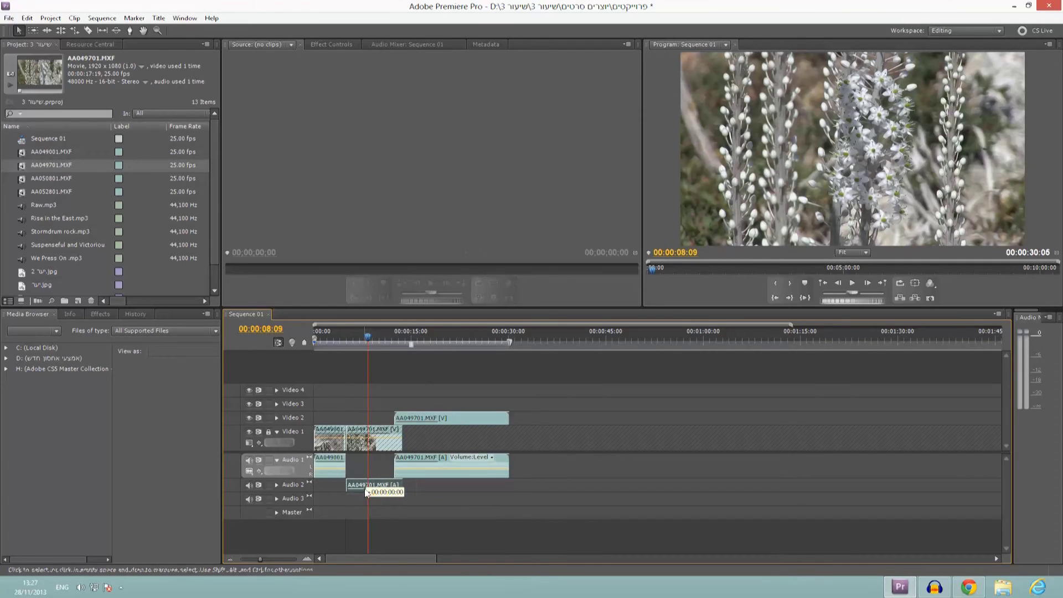
{"action": "left_click", "coordinate": [360, 437]}
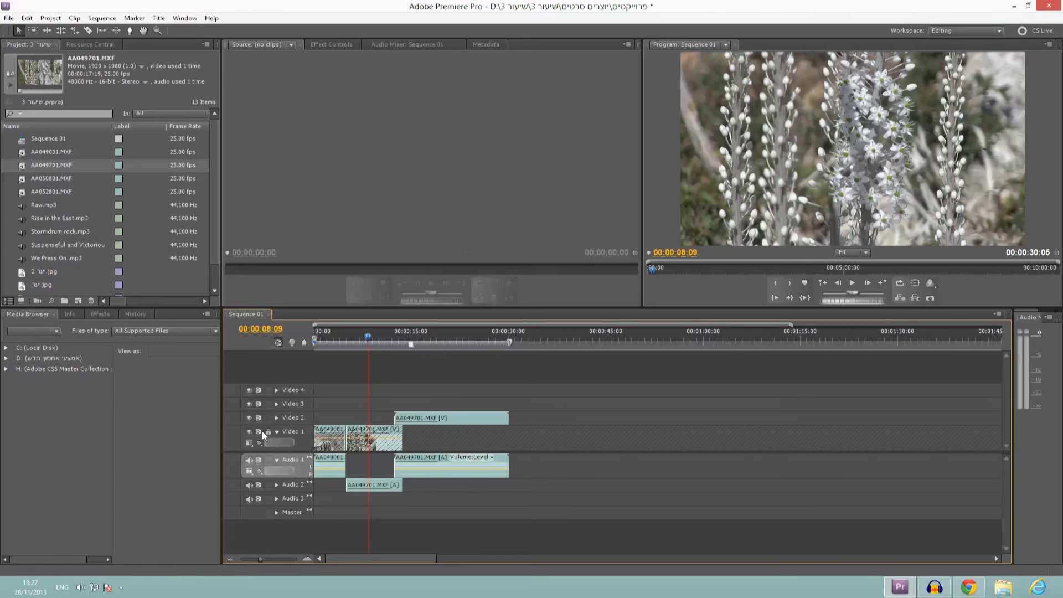
{"action": "left_click", "coordinate": [269, 432]}
{"action": "left_click", "coordinate": [362, 441]}
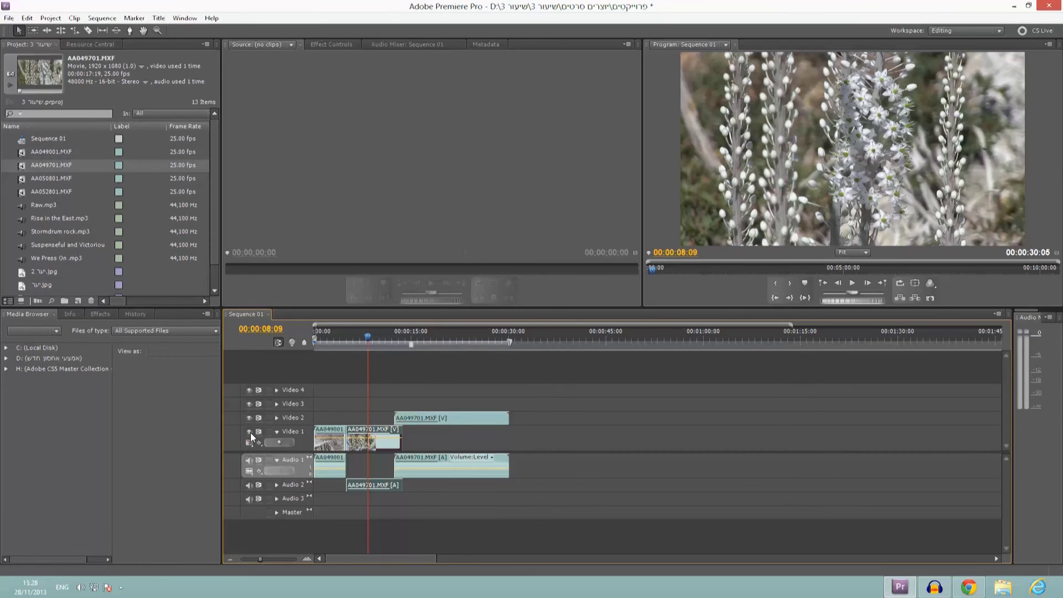
Move the Video 2 clip earlier, and delete the second Video 1 clip with its audio, leaving Video 2 expanded and the playhead at 00:00:07:19
{"action": "left_click_drag", "start_coordinate": [413, 420], "coordinate": [361, 386]}
{"action": "left_click_drag", "start_coordinate": [386, 329], "coordinate": [365, 341]}
{"action": "left_click", "coordinate": [366, 439]}
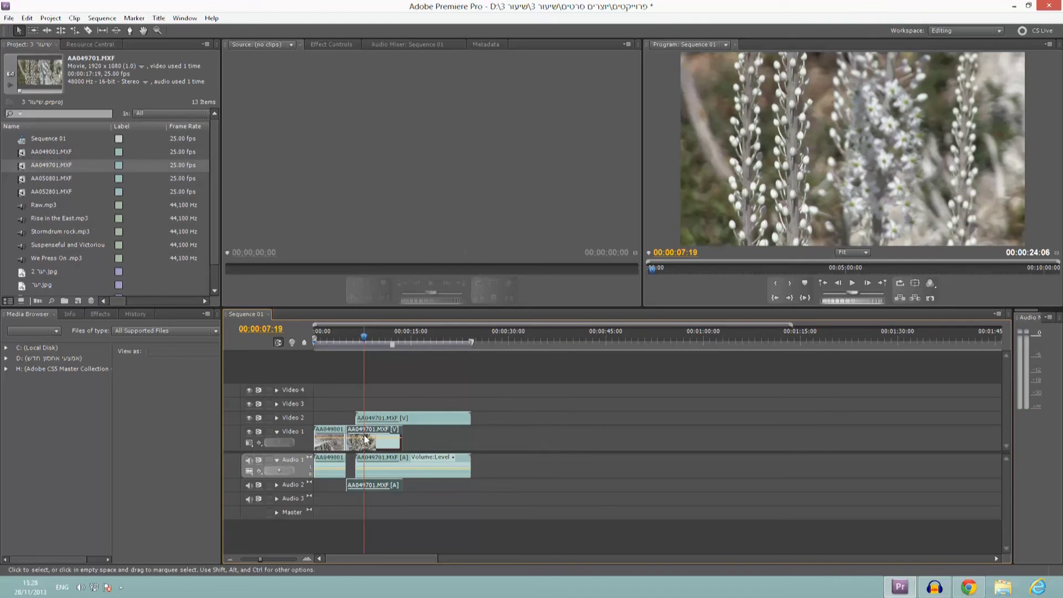
{"action": "left_click", "coordinate": [276, 417]}
{"action": "key", "text": "Delete"}
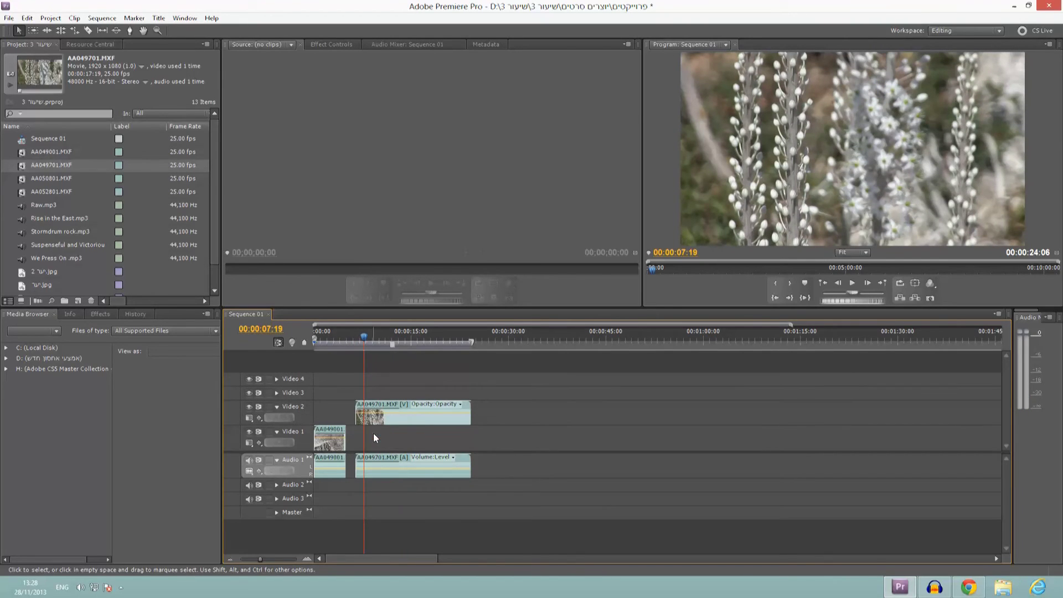
Lengthen AA049001.MXF and swap the clips so it sits on Video 2 and Audio 2 above AA049701.MXF at the start of Video 1, playhead at 00:00:08:09
{"action": "left_click", "coordinate": [342, 434]}
{"action": "left_click_drag", "start_coordinate": [344, 434], "coordinate": [404, 436]}
{"action": "left_click_drag", "start_coordinate": [370, 404], "coordinate": [329, 413]}
{"action": "left_click_drag", "start_coordinate": [338, 471], "coordinate": [336, 486]}
{"action": "left_click_drag", "start_coordinate": [328, 403], "coordinate": [325, 433]}
{"action": "left_click_drag", "start_coordinate": [357, 336], "coordinate": [367, 360]}
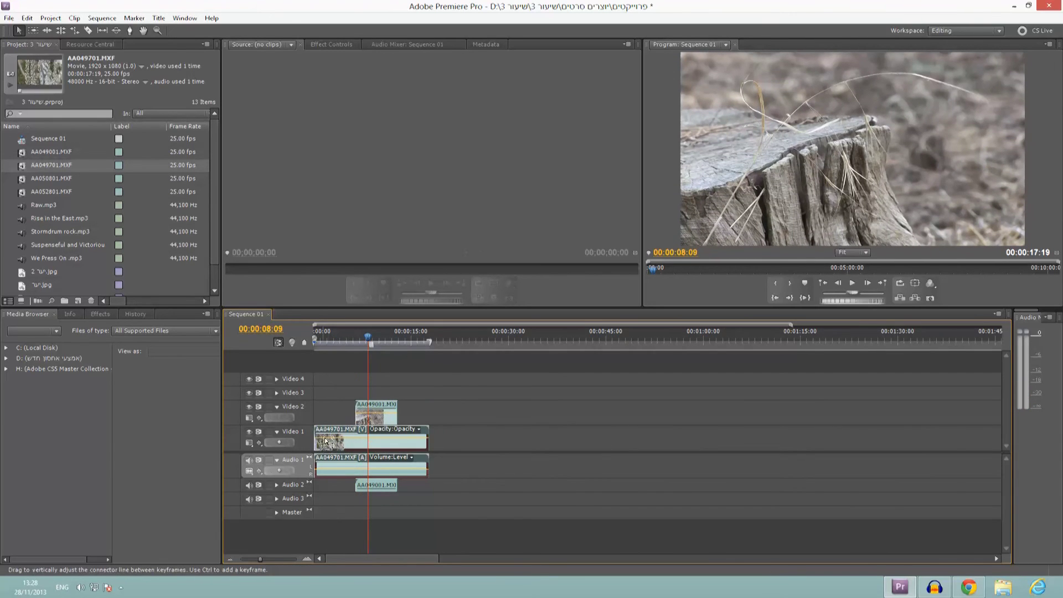
Hide and show the Video 2 track's output twice, and mute and unmute Audio 2
{"action": "left_click", "coordinate": [364, 415]}
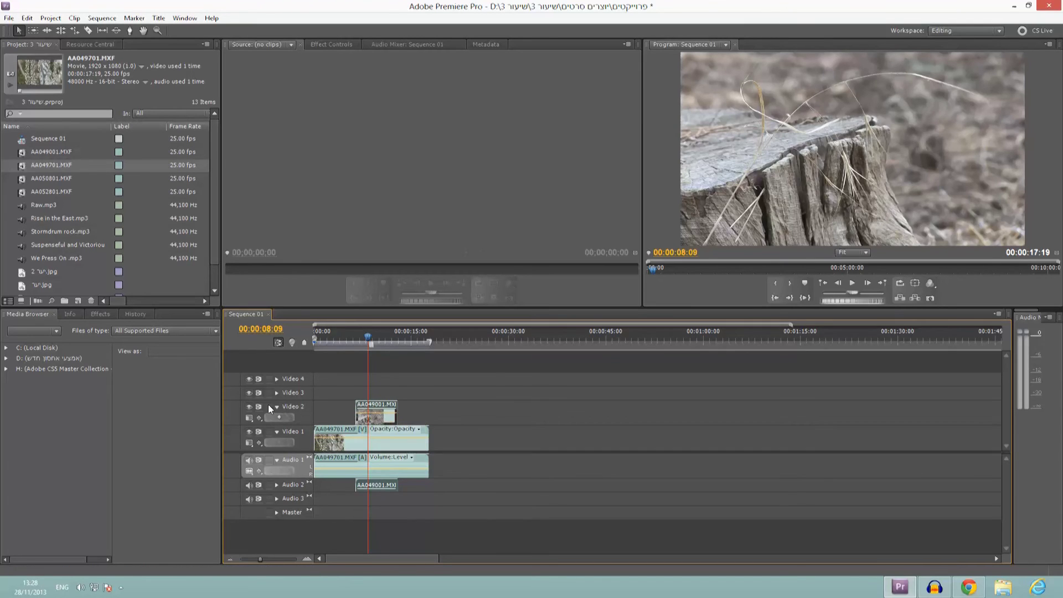
{"action": "left_click", "coordinate": [249, 407]}
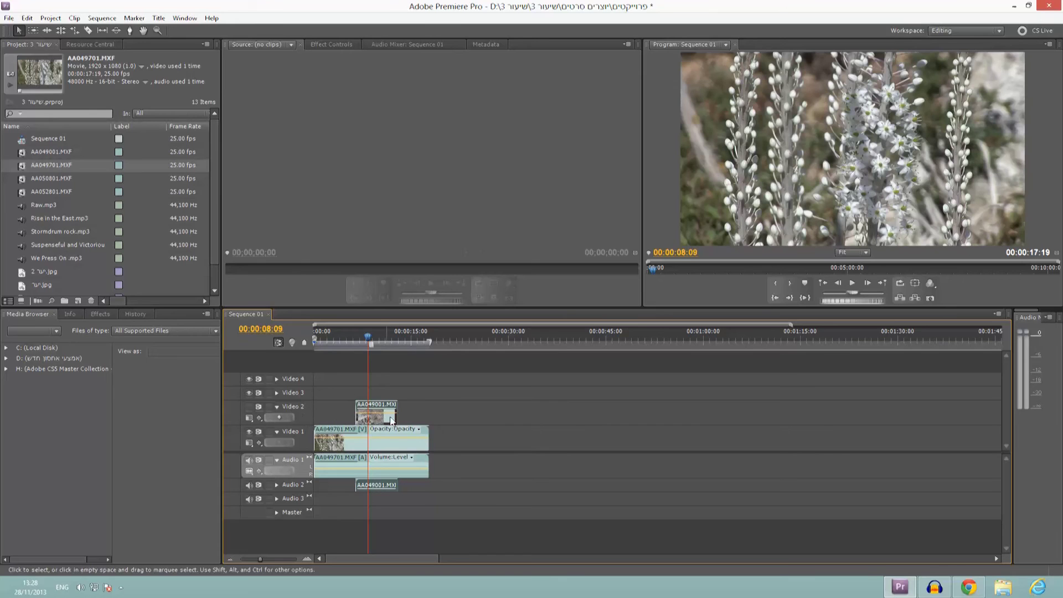
{"action": "left_click", "coordinate": [250, 408]}
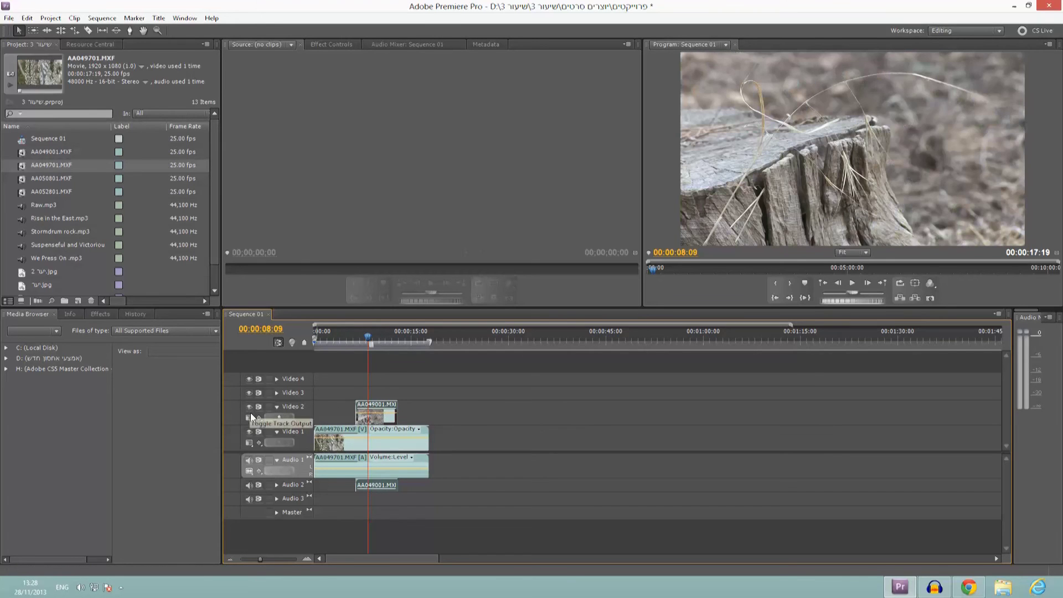
{"action": "left_click", "coordinate": [249, 407]}
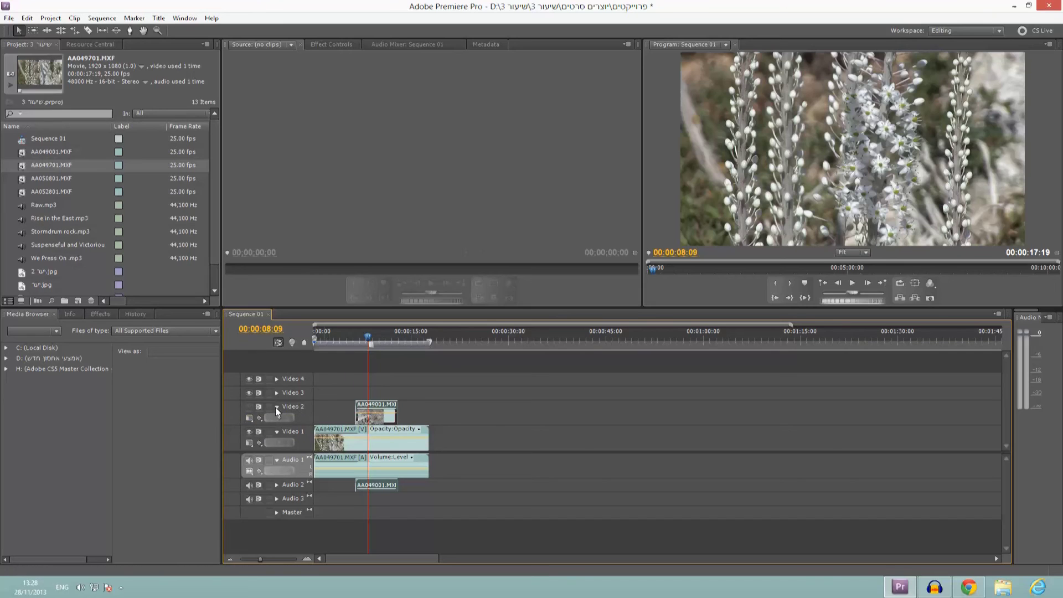
{"action": "left_click", "coordinate": [249, 407]}
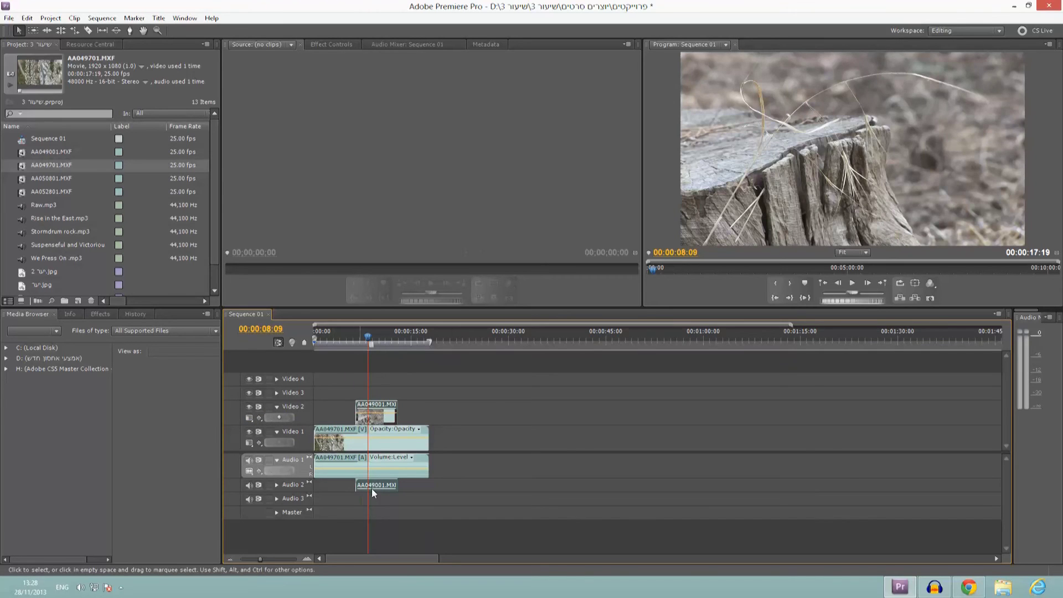
{"action": "left_click", "coordinate": [249, 485]}
{"action": "left_click", "coordinate": [250, 485]}
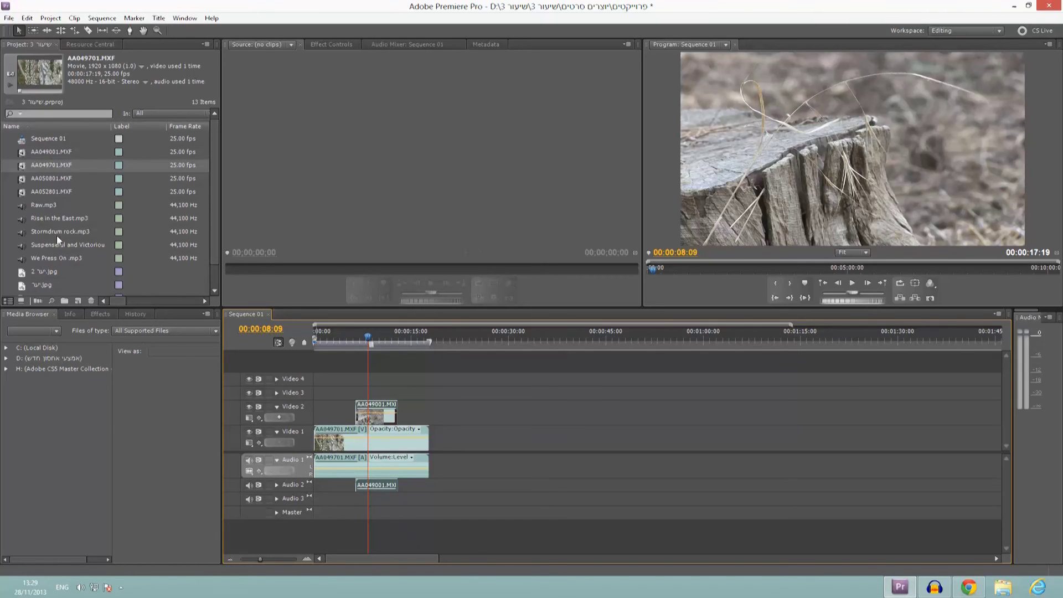
Place Stormdrum rock.mp3 at the start of Audio 3, and expand the Audio 3 and Audio 2 tracks
{"action": "left_click_drag", "start_coordinate": [18, 234], "coordinate": [301, 500]}
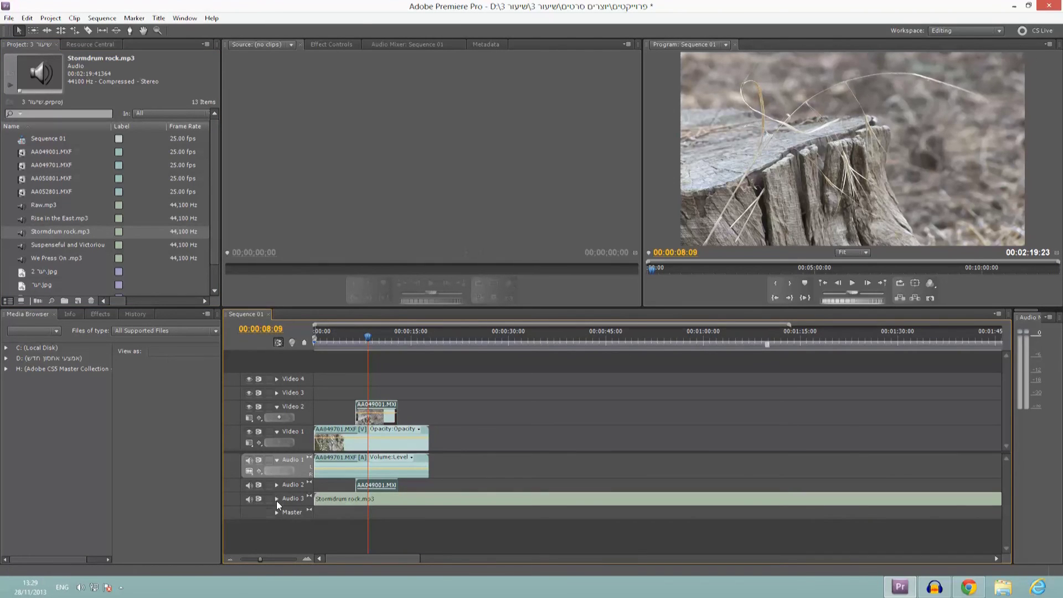
{"action": "left_click", "coordinate": [277, 500]}
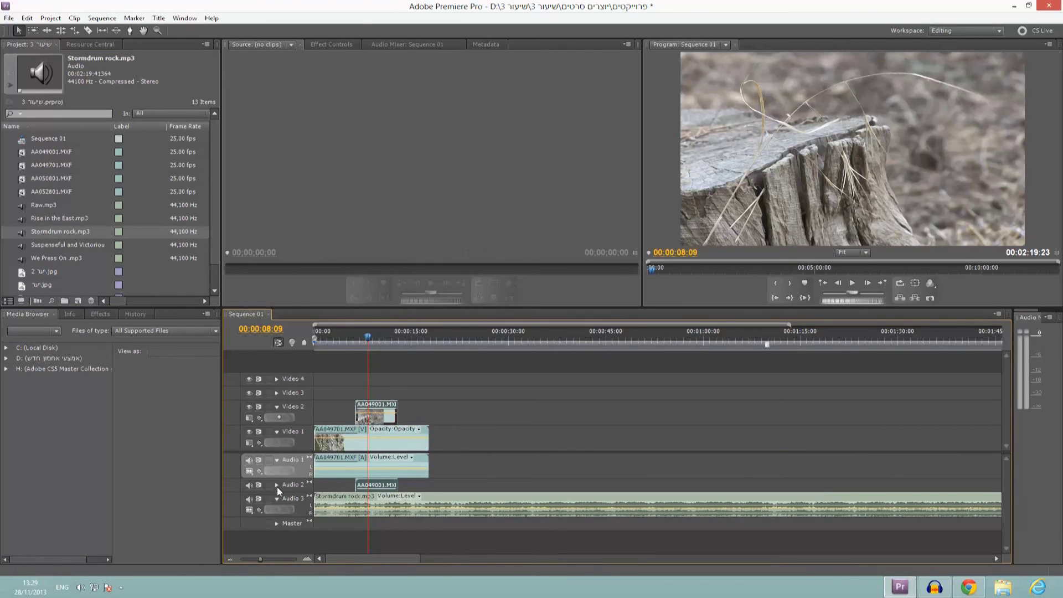
{"action": "left_click", "coordinate": [277, 486]}
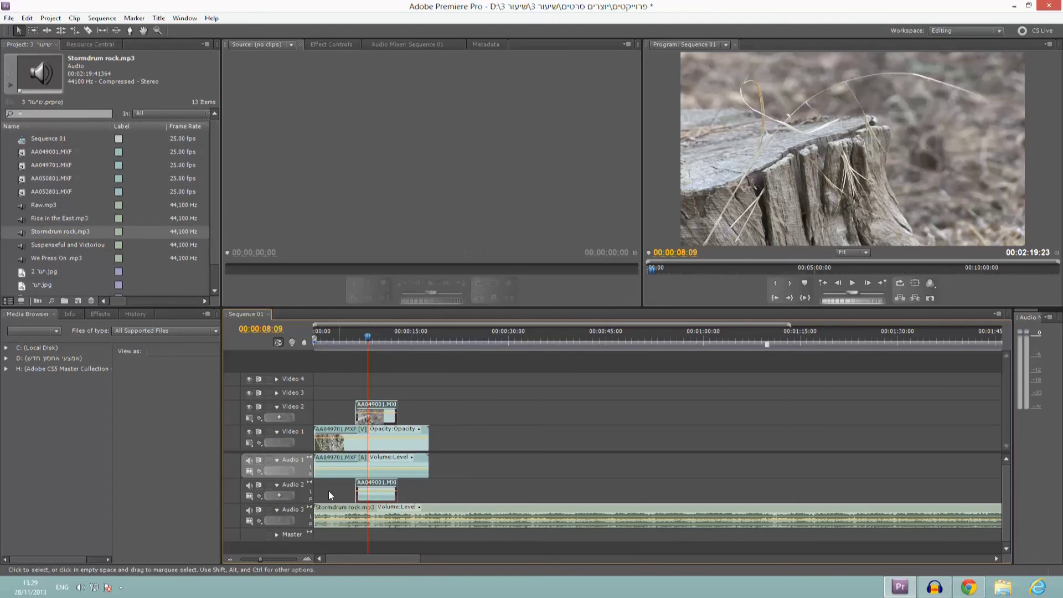
Mute the Audio 1 and Audio 2 tracks, and unmute both again
{"action": "left_click", "coordinate": [250, 485]}
{"action": "left_click", "coordinate": [249, 460]}
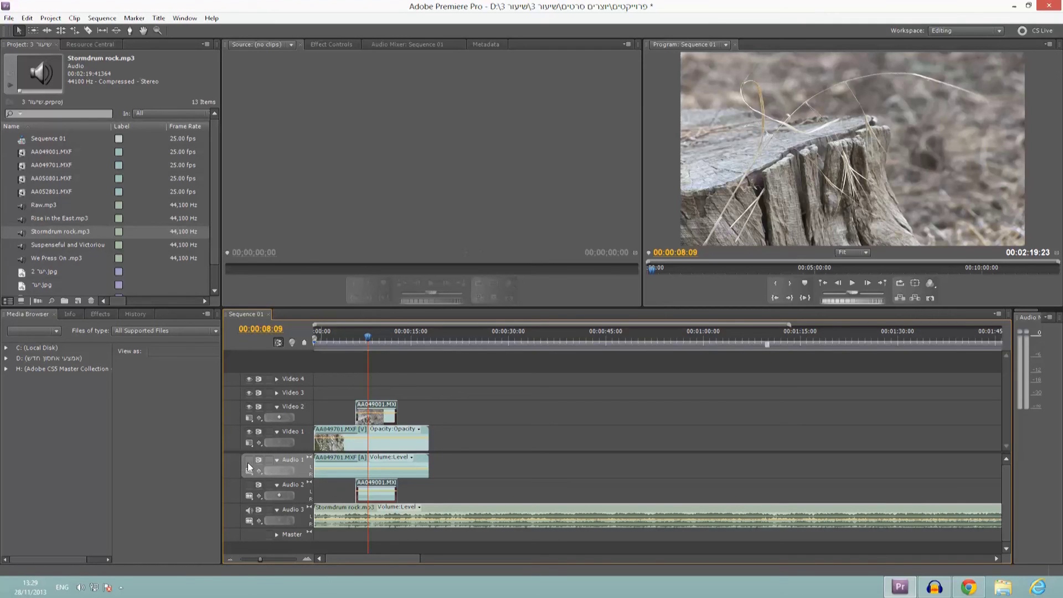
{"action": "left_click", "coordinate": [249, 485]}
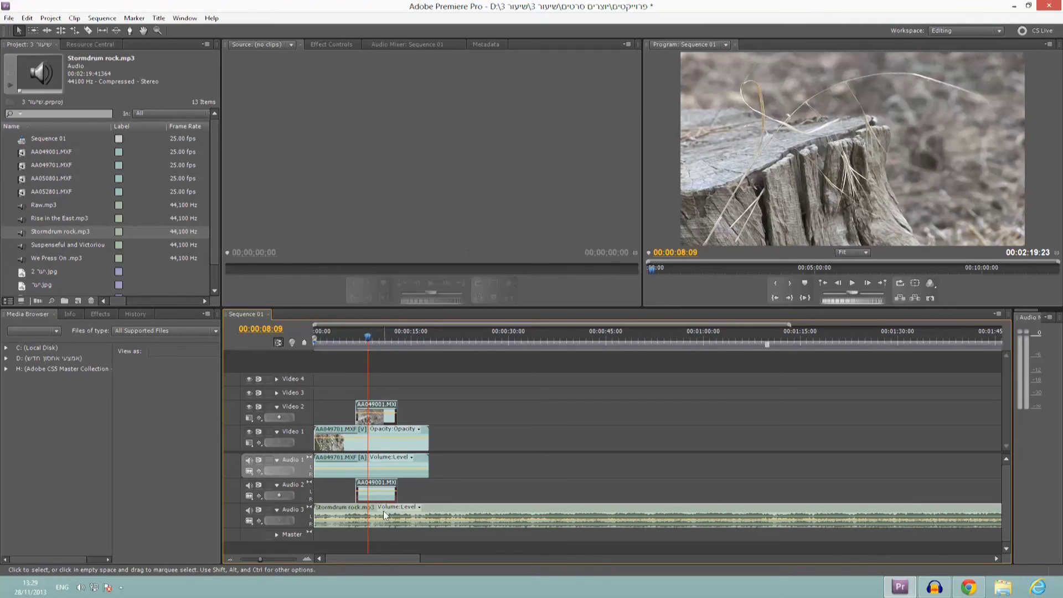
Delete the Stormdrum rock.mp3 clip from Audio 3
{"action": "left_click", "coordinate": [479, 513]}
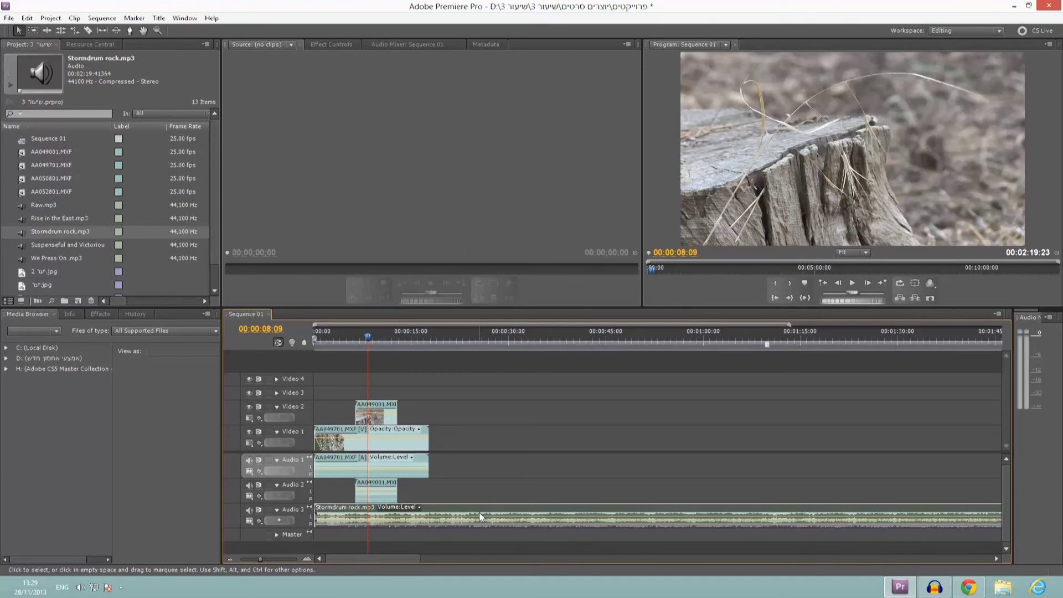
{"action": "key", "text": "Delete"}
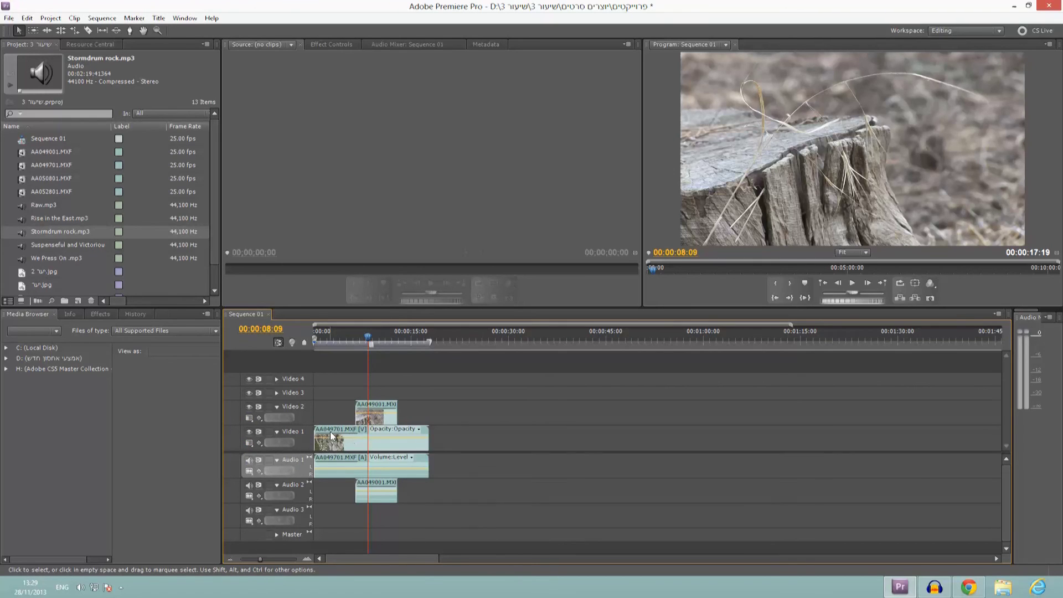
Set the Video 1 clip display style to Show Head and Tail, and change it to Show Frames
{"action": "left_click", "coordinate": [321, 446]}
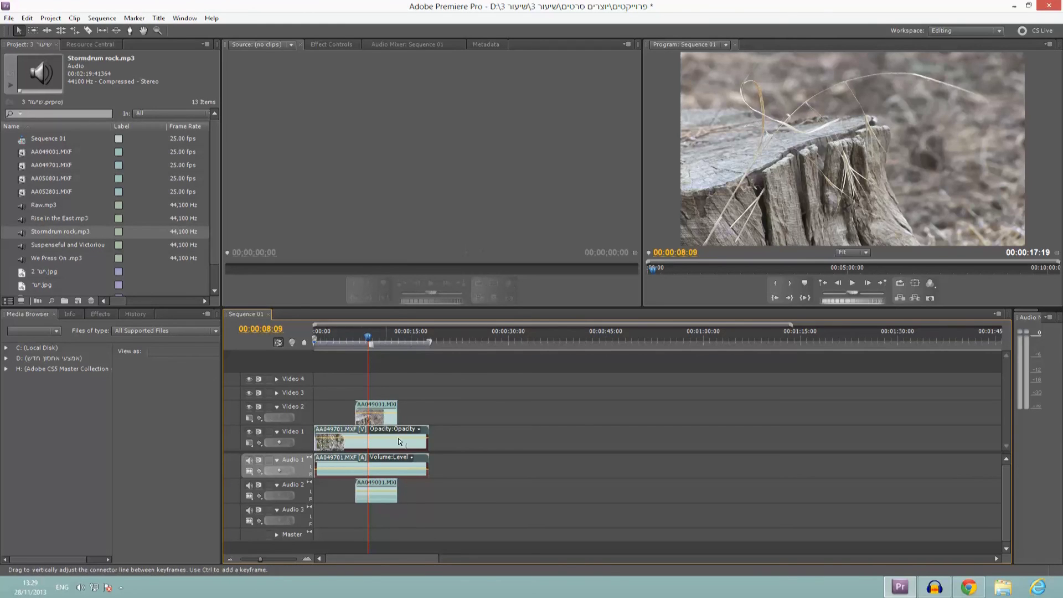
{"action": "left_click", "coordinate": [249, 443]}
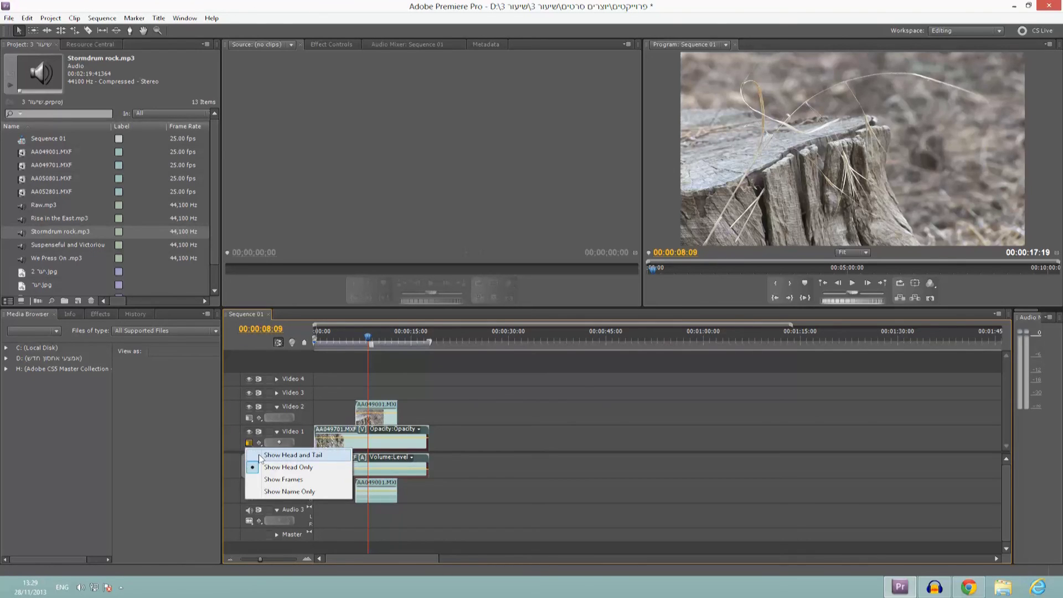
{"action": "left_click", "coordinate": [262, 456]}
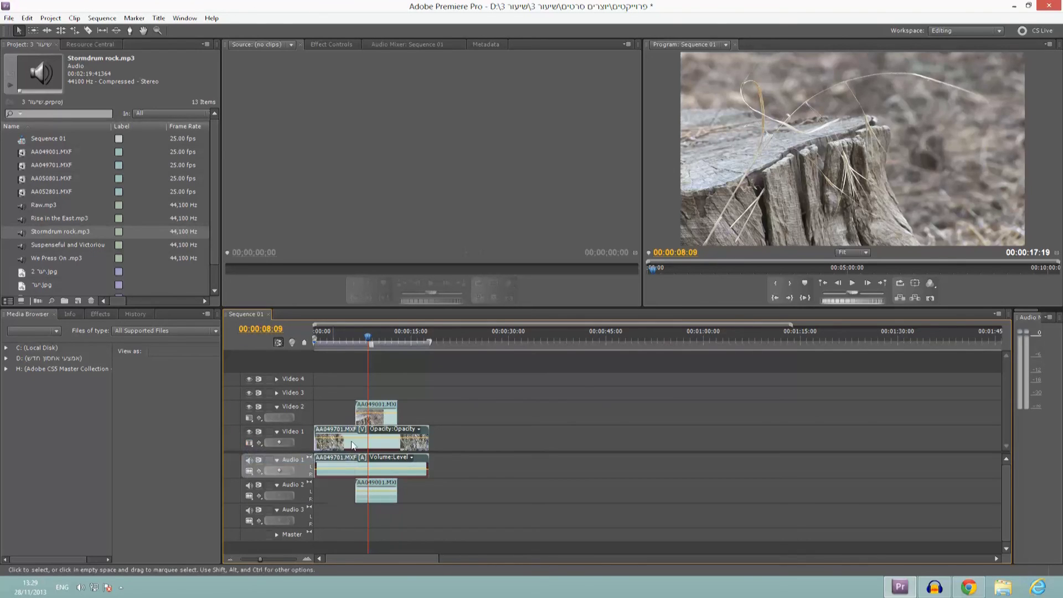
{"action": "left_click", "coordinate": [249, 443]}
{"action": "left_click", "coordinate": [262, 481]}
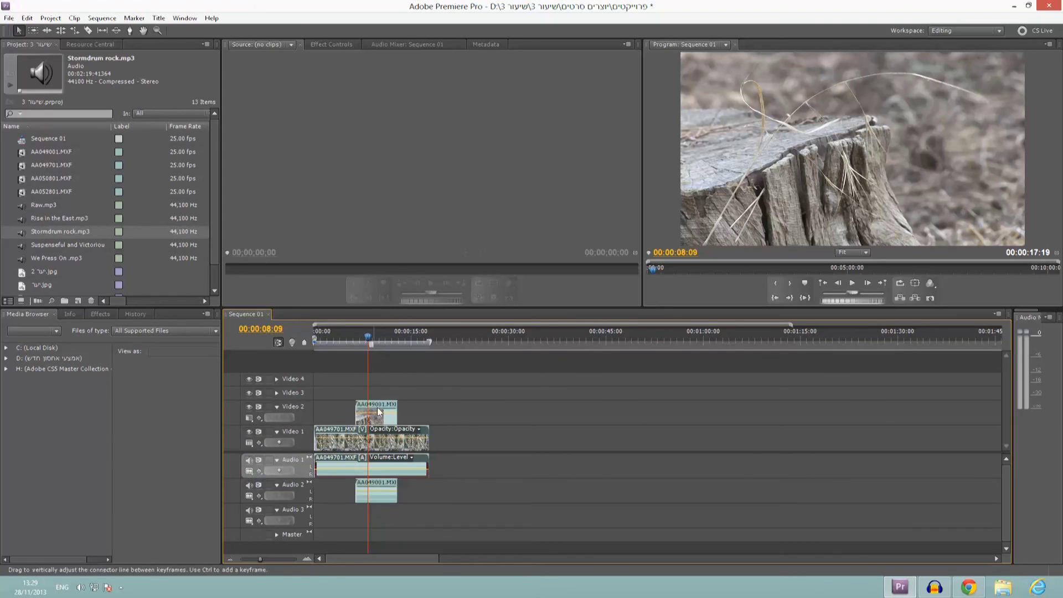
Examine the Video 1 frame thumbnails at close range with the playhead at 00:00:06:01, and set the track's display style to Show Head Only
{"action": "key", "text": "="}
{"action": "key", "text": "="}
{"action": "key", "text": "="}
{"action": "key", "text": "="}
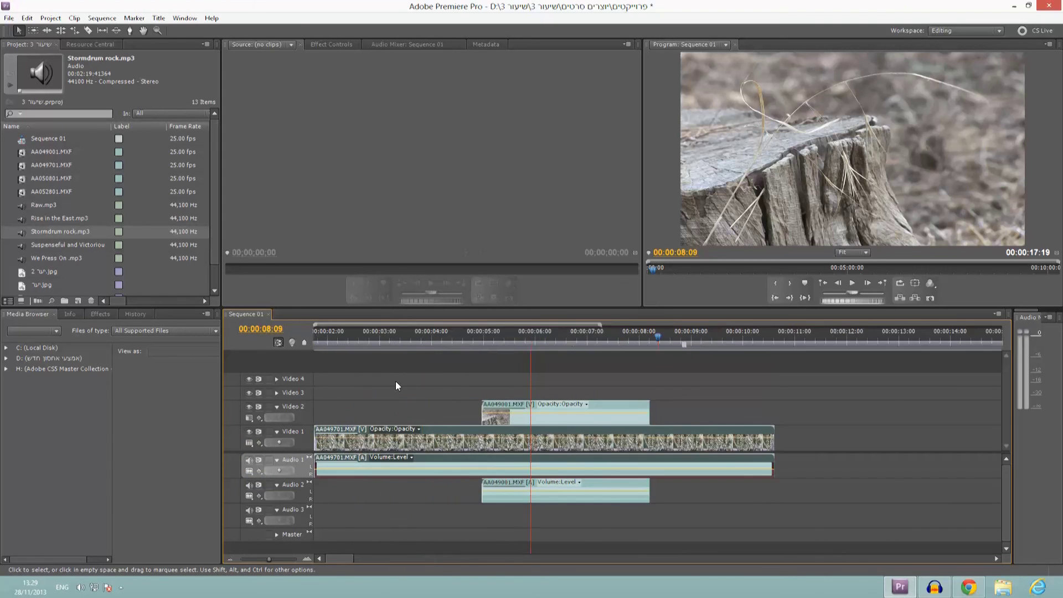
{"action": "left_click_drag", "start_coordinate": [356, 345], "coordinate": [416, 345]}
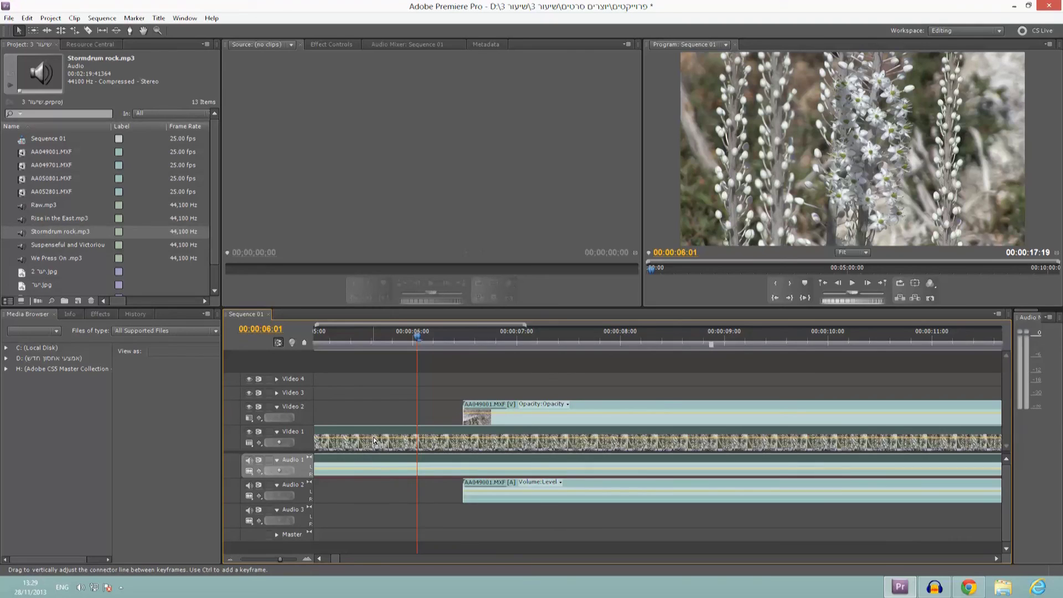
{"action": "key", "text": "minus"}
{"action": "key", "text": "minus"}
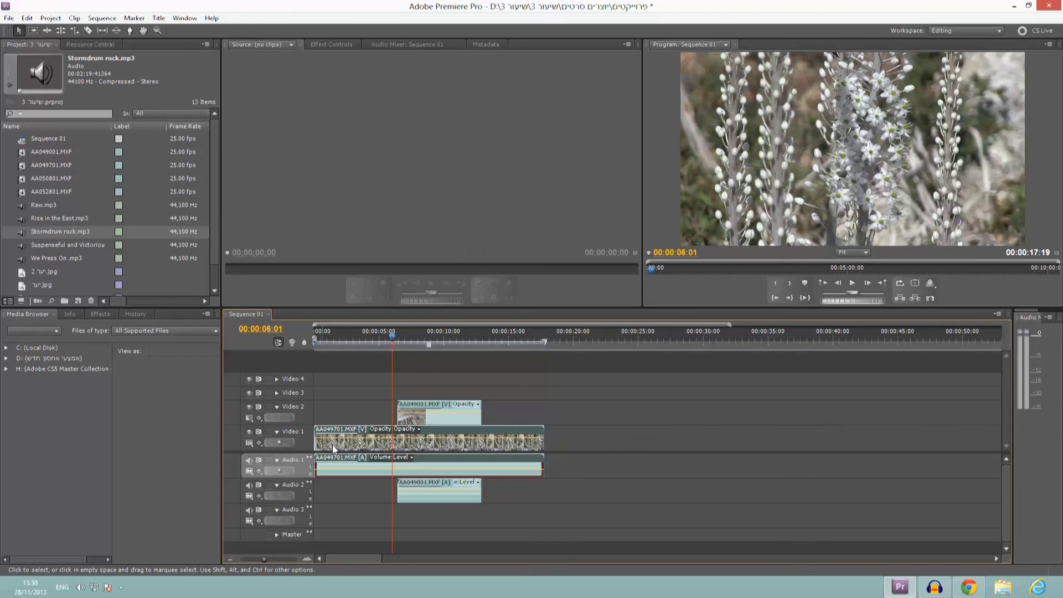
{"action": "left_click", "coordinate": [251, 443]}
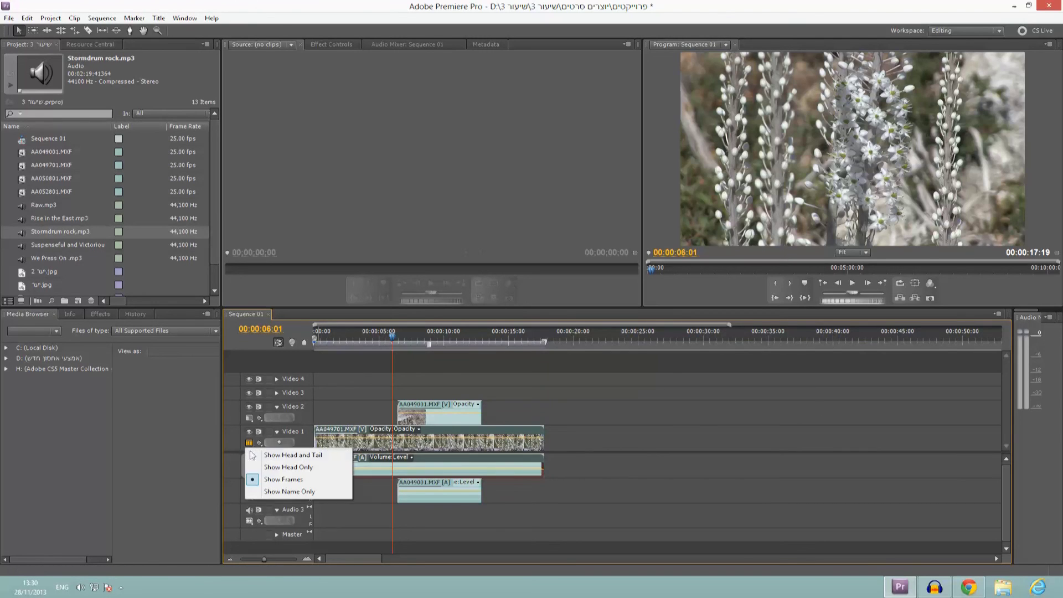
{"action": "left_click", "coordinate": [287, 464]}
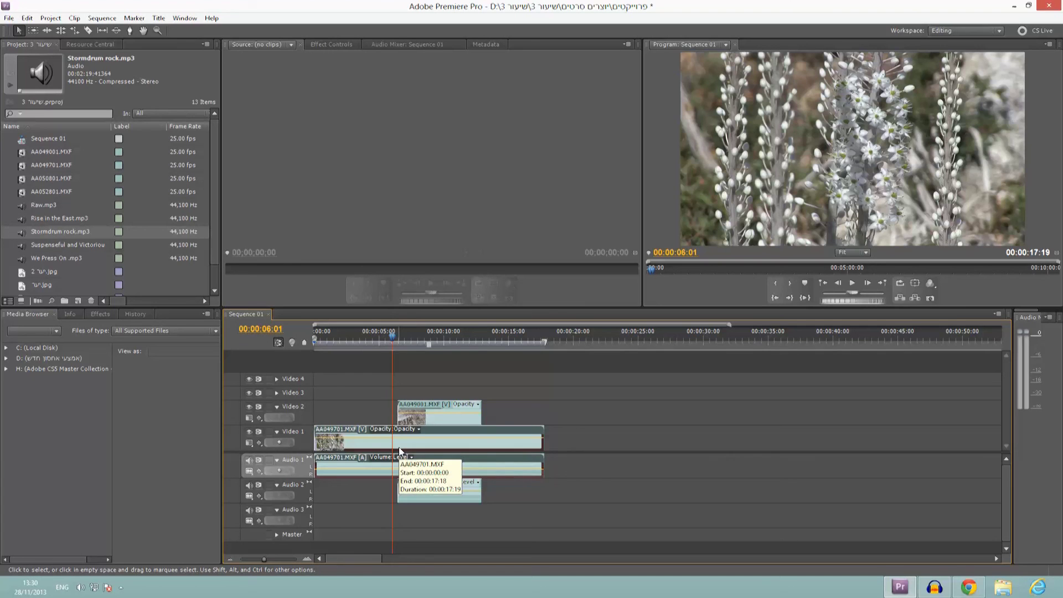
Move AA049001.MXF onto Video 1 over the end of AA049701.MXF, shorten it to end at 00:00:16:08, and place the playhead at 00:00:13:10
{"action": "left_click_drag", "start_coordinate": [392, 335], "coordinate": [304, 343]}
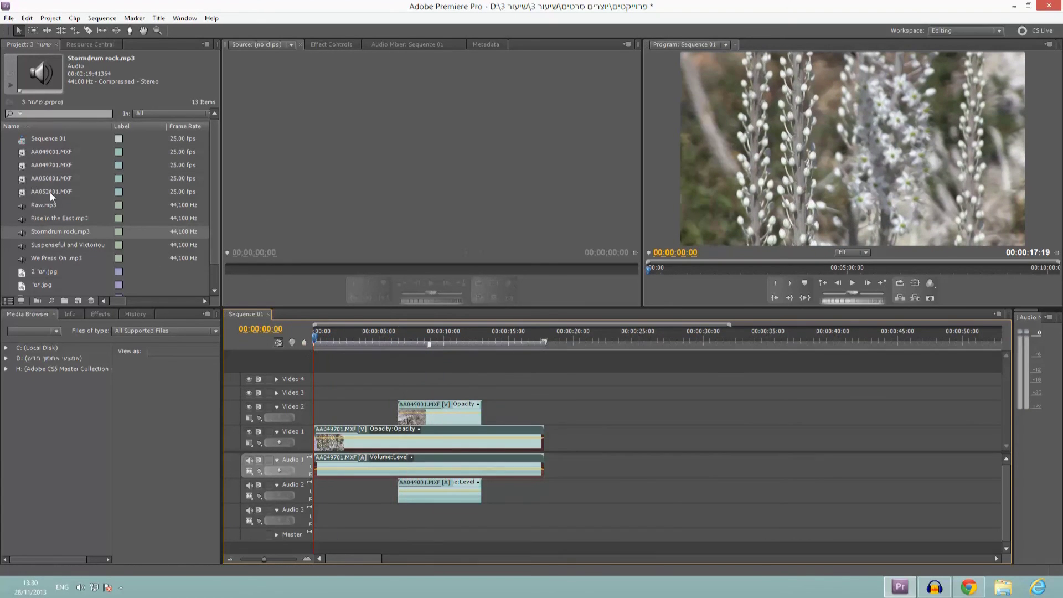
{"action": "left_click", "coordinate": [402, 337]}
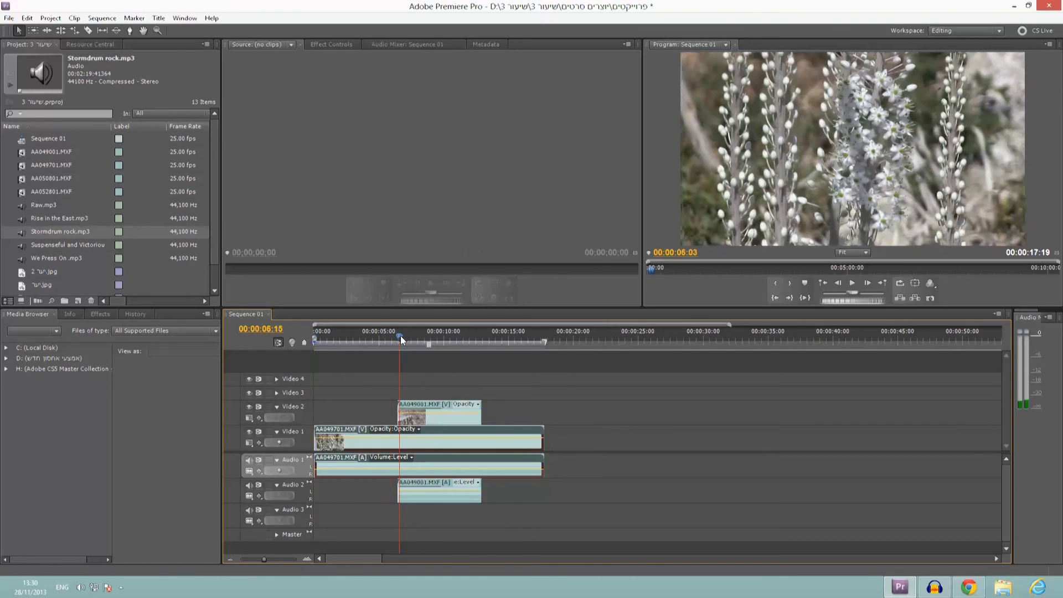
{"action": "left_click_drag", "start_coordinate": [417, 404], "coordinate": [491, 434]}
{"action": "left_click_drag", "start_coordinate": [545, 410], "coordinate": [507, 436]}
{"action": "mouse_move", "coordinate": [471, 339]}
{"action": "left_mouse_down"}
{"action": "mouse_move", "coordinate": [497, 342]}
{"action": "mouse_move", "coordinate": [489, 338]}
{"action": "left_mouse_up"}
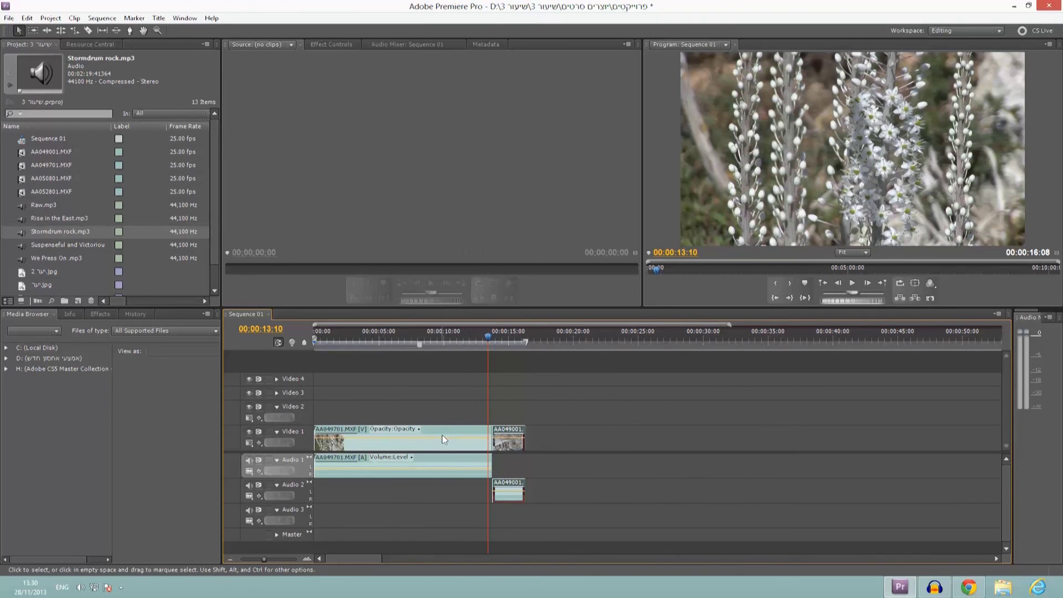